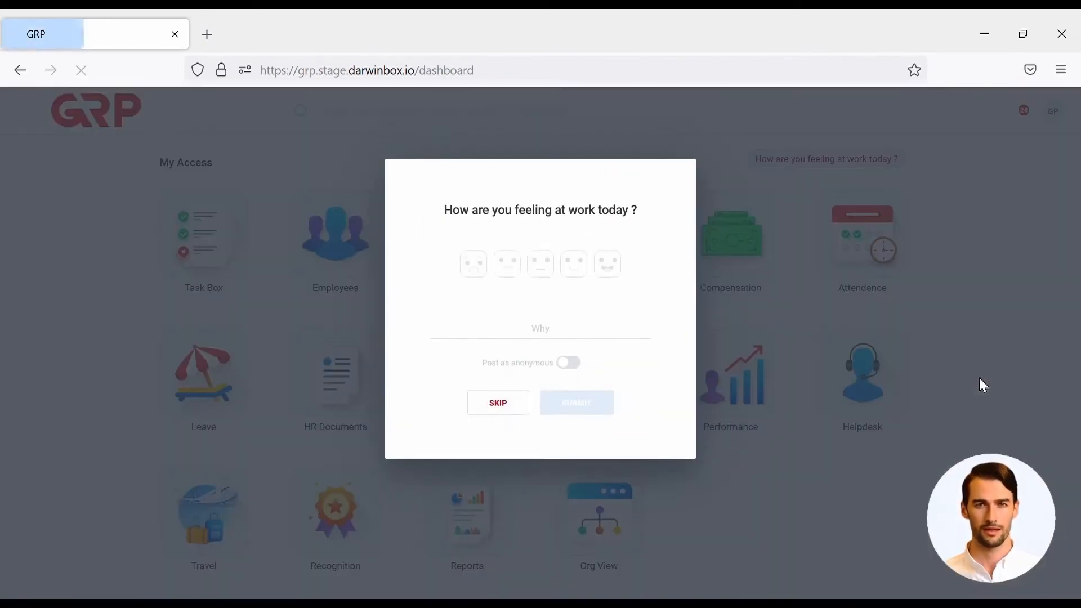
Skip the mood survey and start raising a new requisition from the Recruitment module's requisitions
{"action": "left_click", "coordinate": [524, 413]}
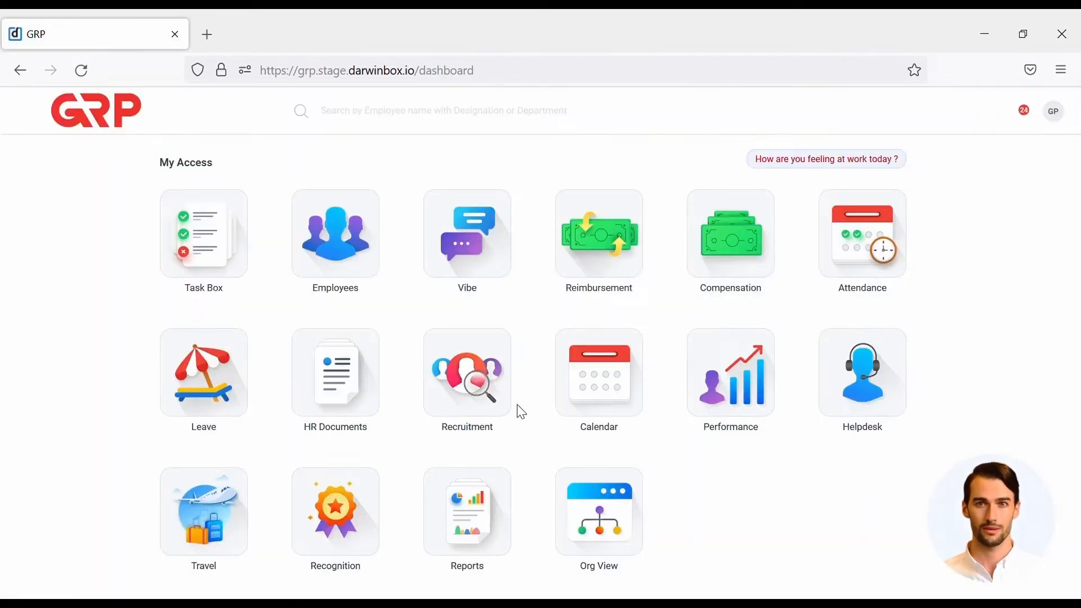
{"action": "left_click", "coordinate": [490, 380]}
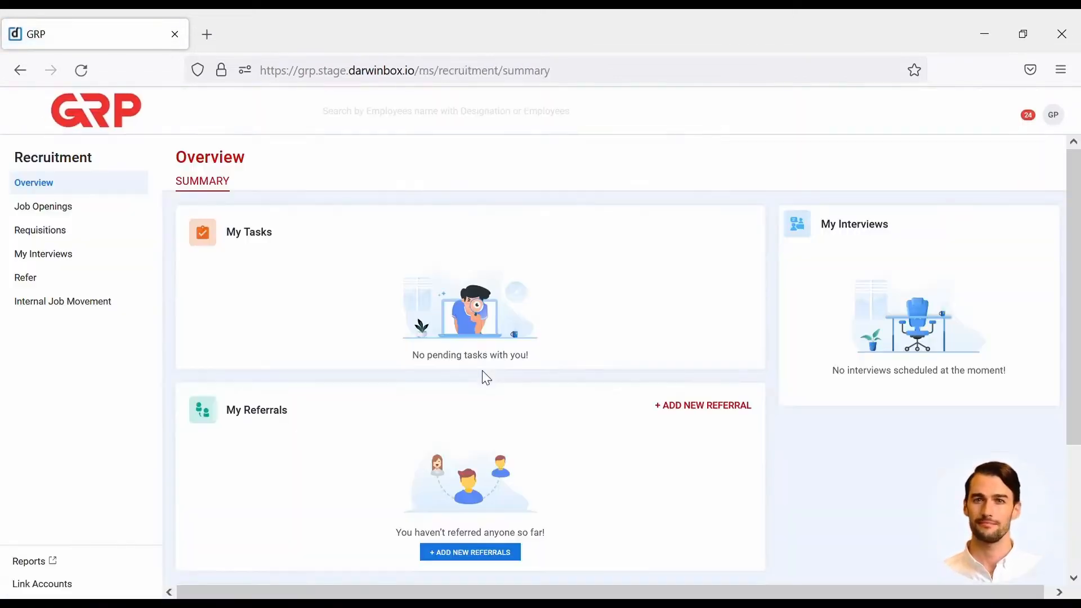
{"action": "left_click", "coordinate": [50, 241]}
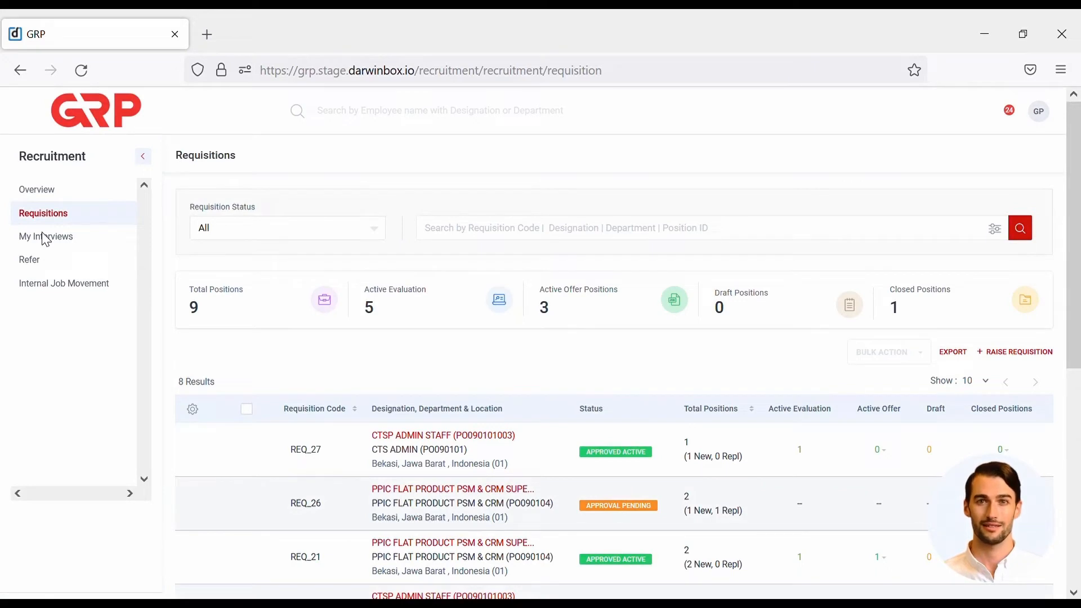
{"action": "left_click", "coordinate": [1011, 355]}
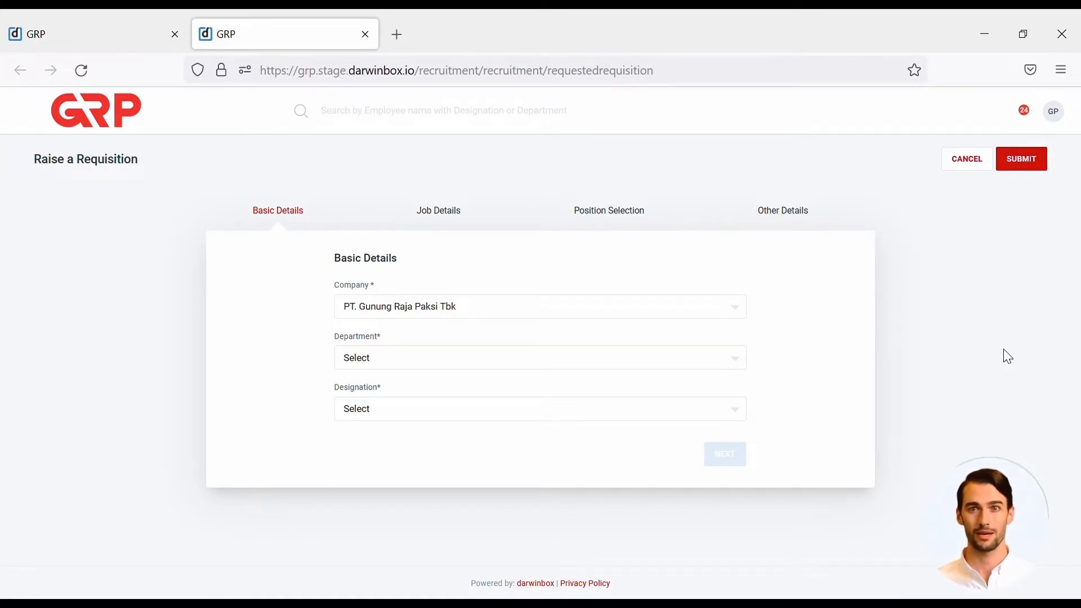
Set the department to PPIC FLAT PRODUCT PSM & CRM (PO090104) and designation to PPIC FLAT PRODUCT PSM & CRM SUPERVISOR (PO090104006), and continue to Job Details
{"action": "left_click", "coordinate": [721, 368]}
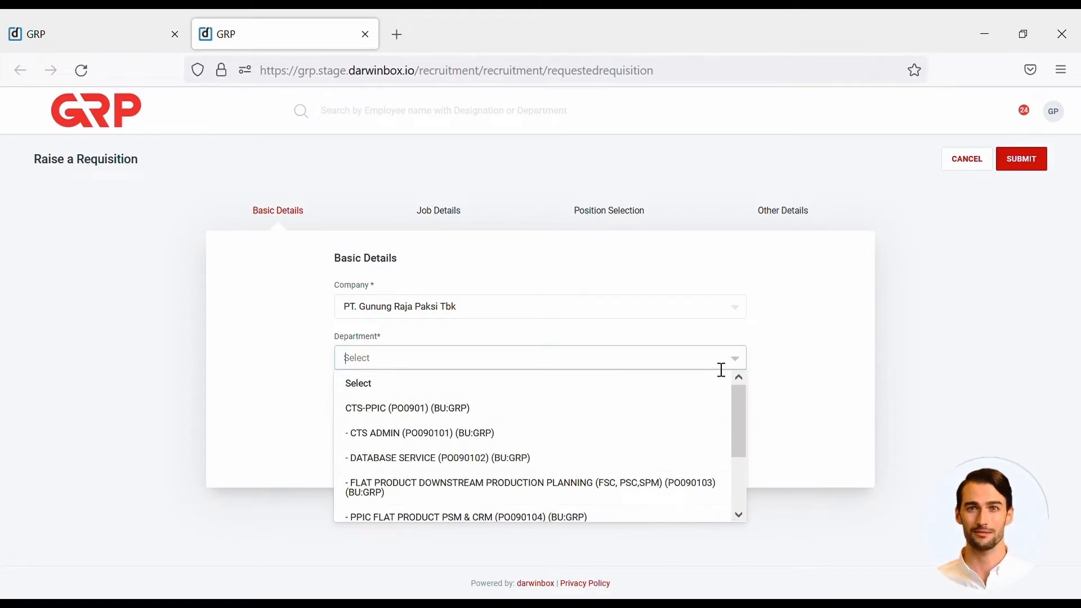
{"action": "left_click", "coordinate": [635, 521]}
{"action": "left_click", "coordinate": [668, 423]}
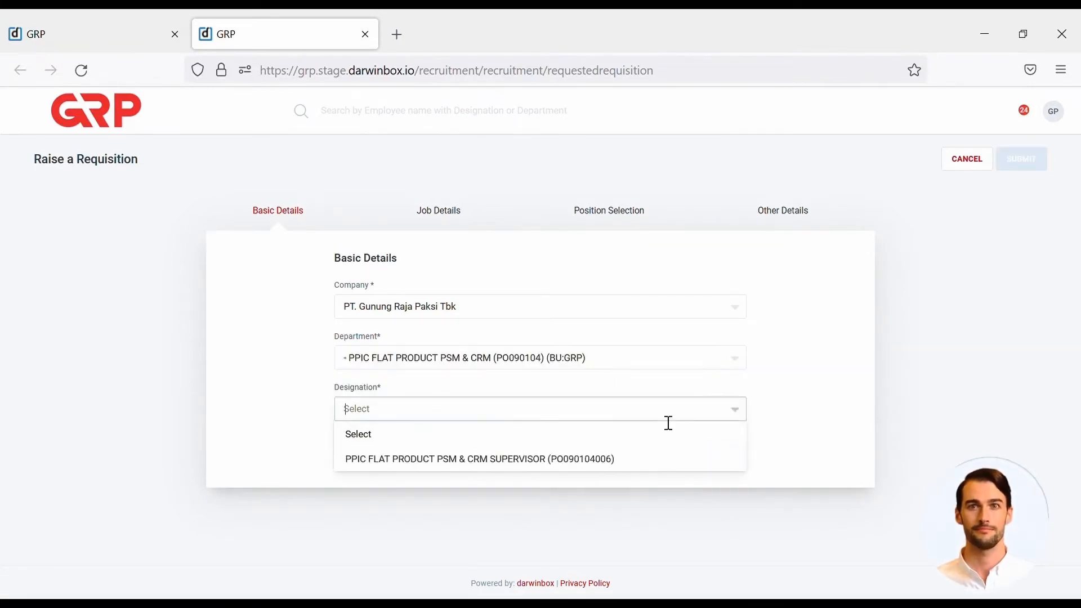
{"action": "left_click", "coordinate": [654, 461]}
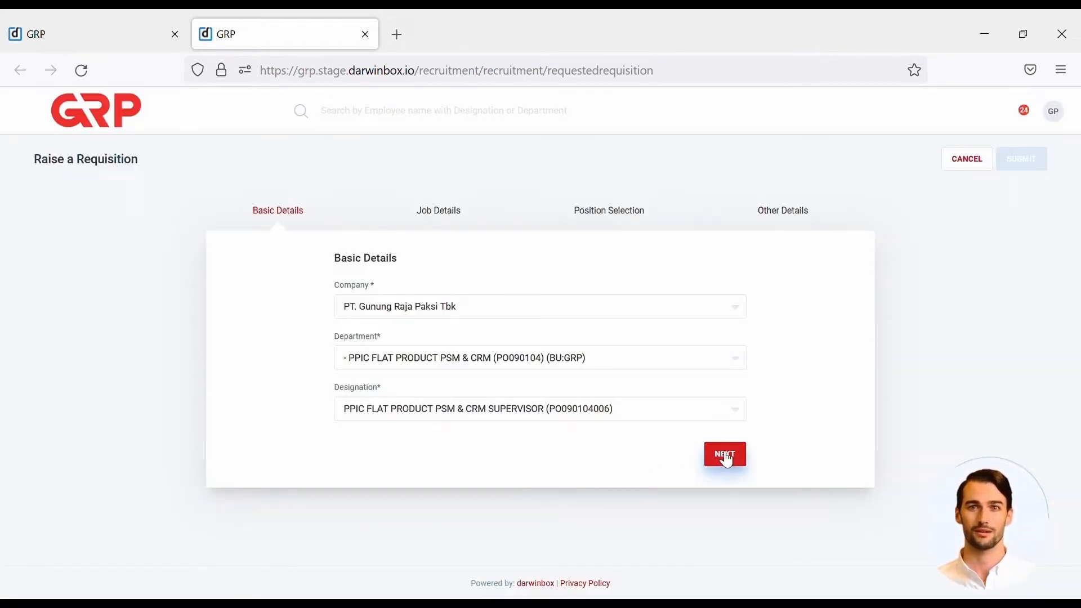
{"action": "left_click", "coordinate": [723, 457]}
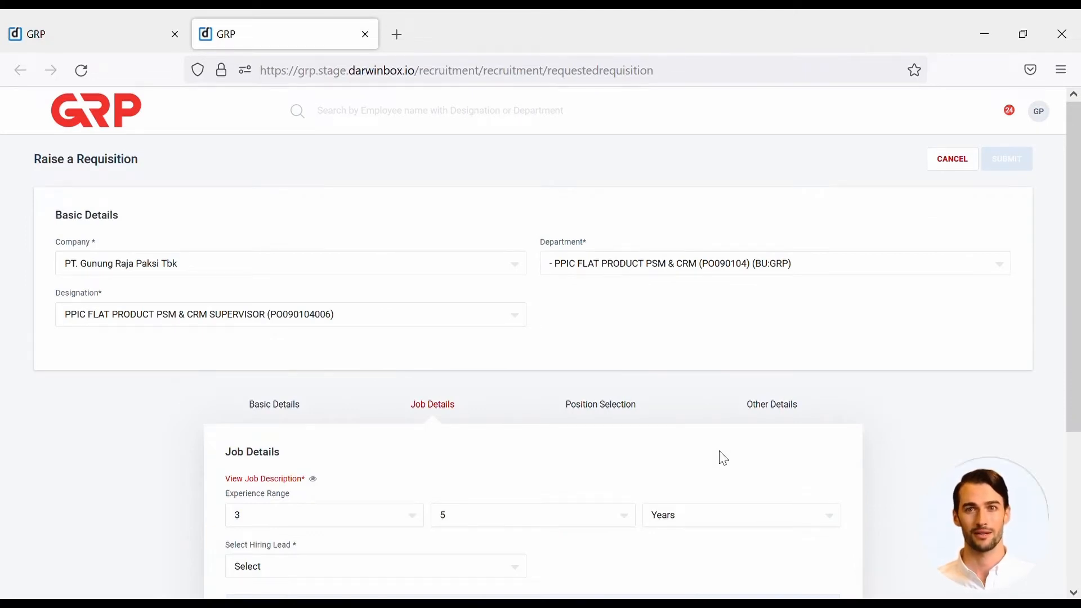
Choose Talent Acquisition & Branding Manager as the hiring lead and continue to Position Selection
{"action": "scroll", "coordinate": [723, 458], "scroll_direction": "down", "scroll_amount": 2}
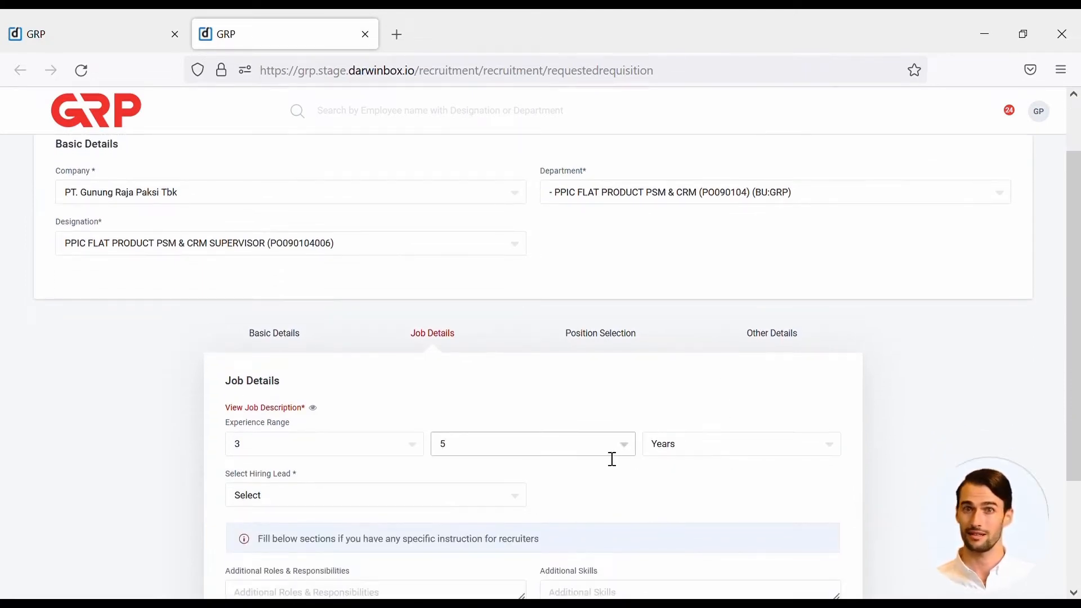
{"action": "left_click", "coordinate": [433, 499]}
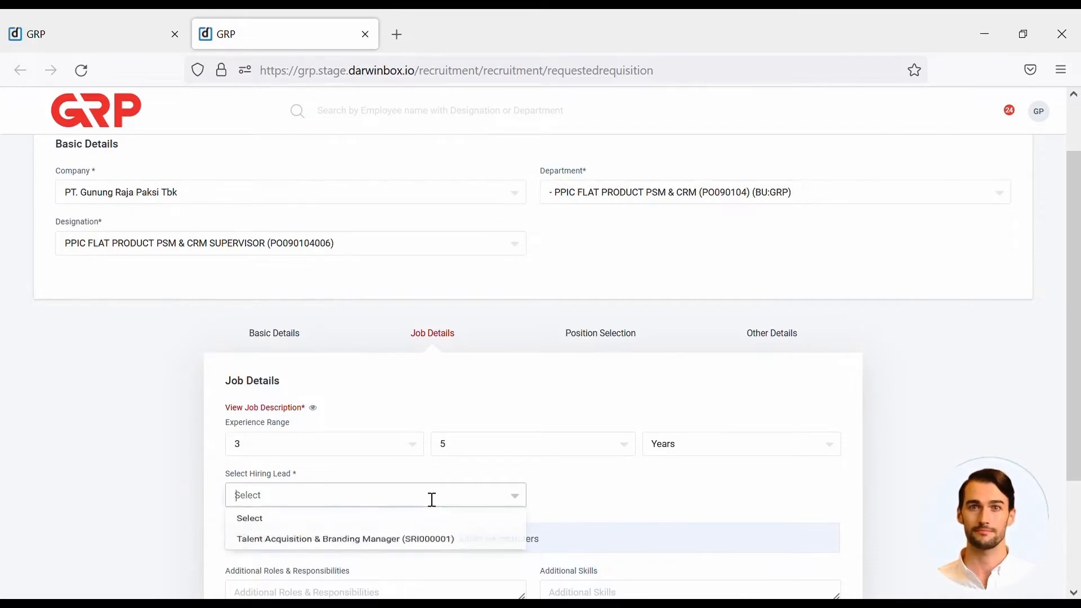
{"action": "left_click", "coordinate": [439, 546]}
{"action": "scroll", "coordinate": [579, 495], "scroll_direction": "down", "scroll_amount": 4}
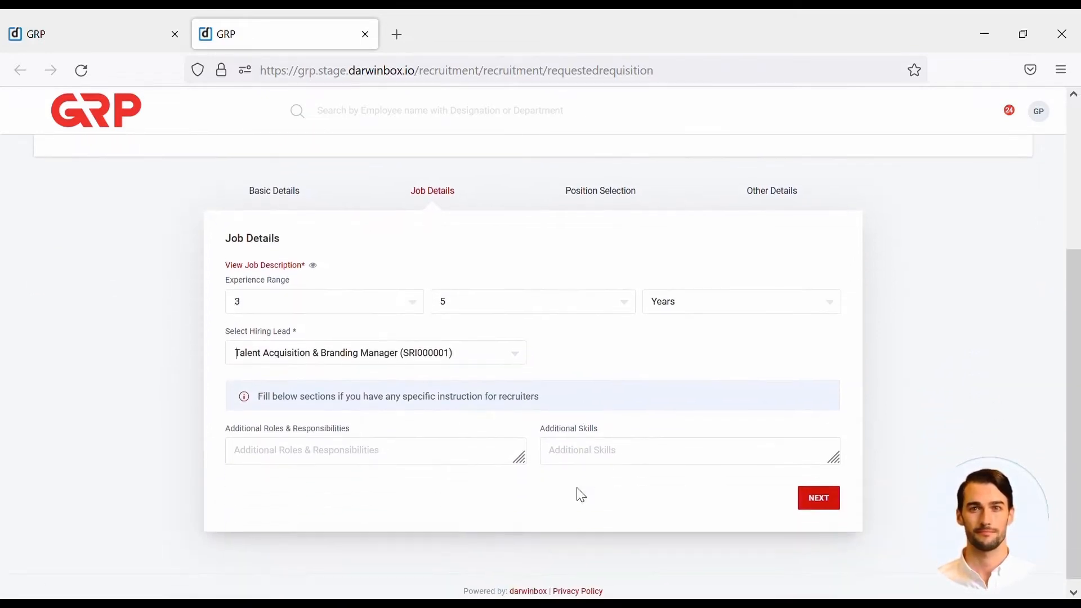
{"action": "left_click", "coordinate": [836, 504]}
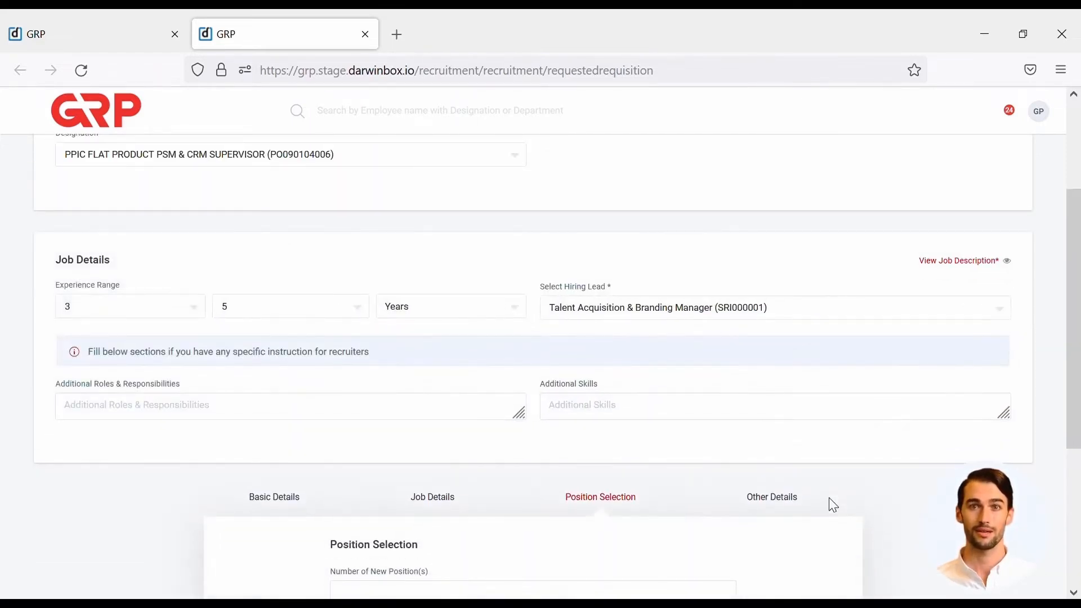
Request 1 new position and 1 replacement position
{"action": "scroll", "coordinate": [834, 505], "scroll_direction": "down", "scroll_amount": 3}
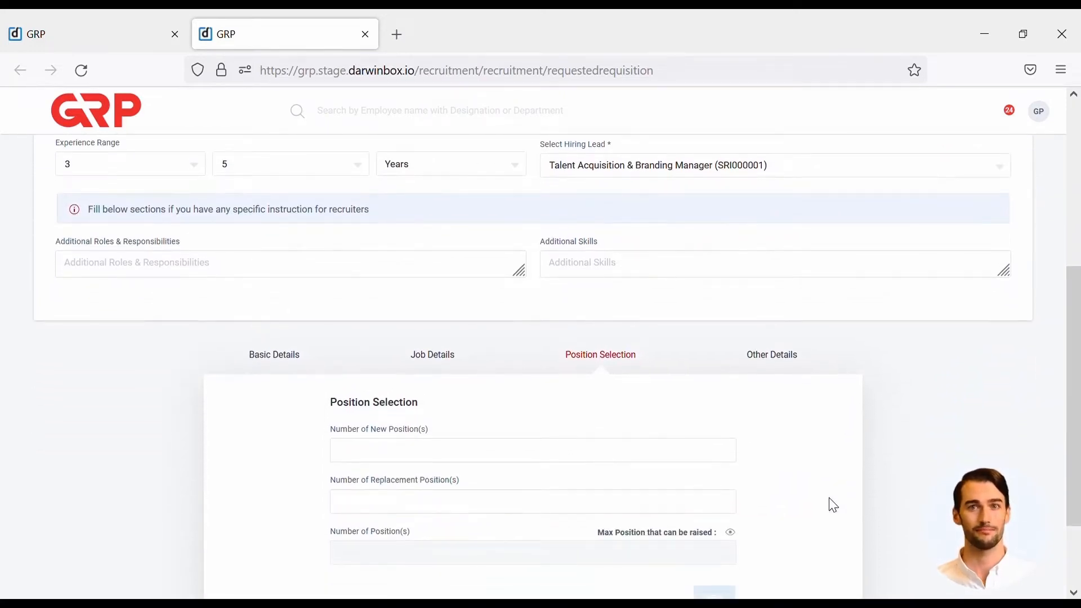
{"action": "scroll", "coordinate": [833, 505], "scroll_direction": "down", "scroll_amount": 2}
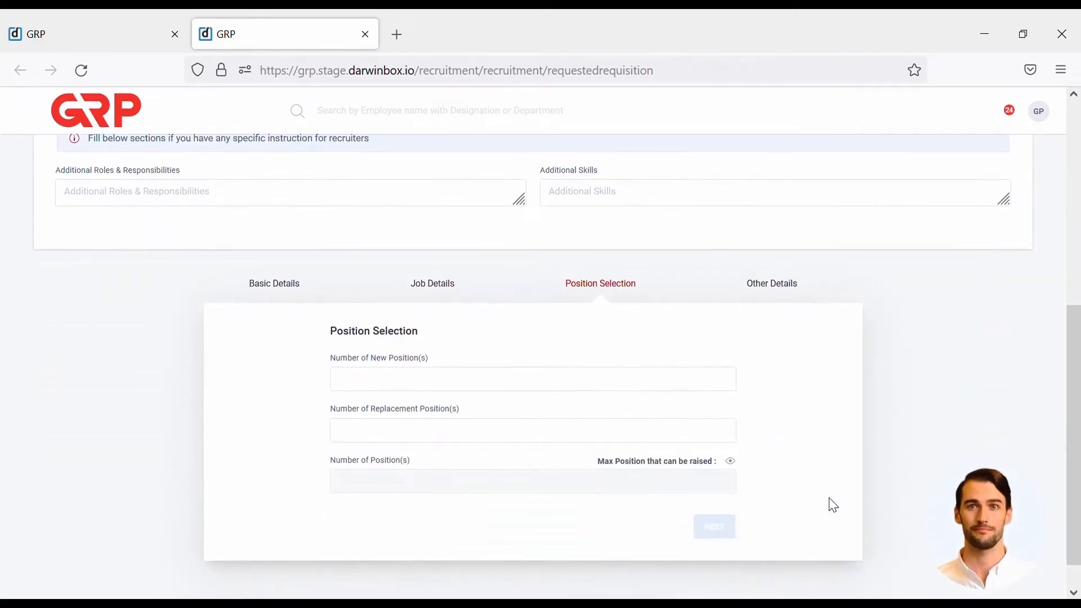
{"action": "left_click", "coordinate": [686, 388]}
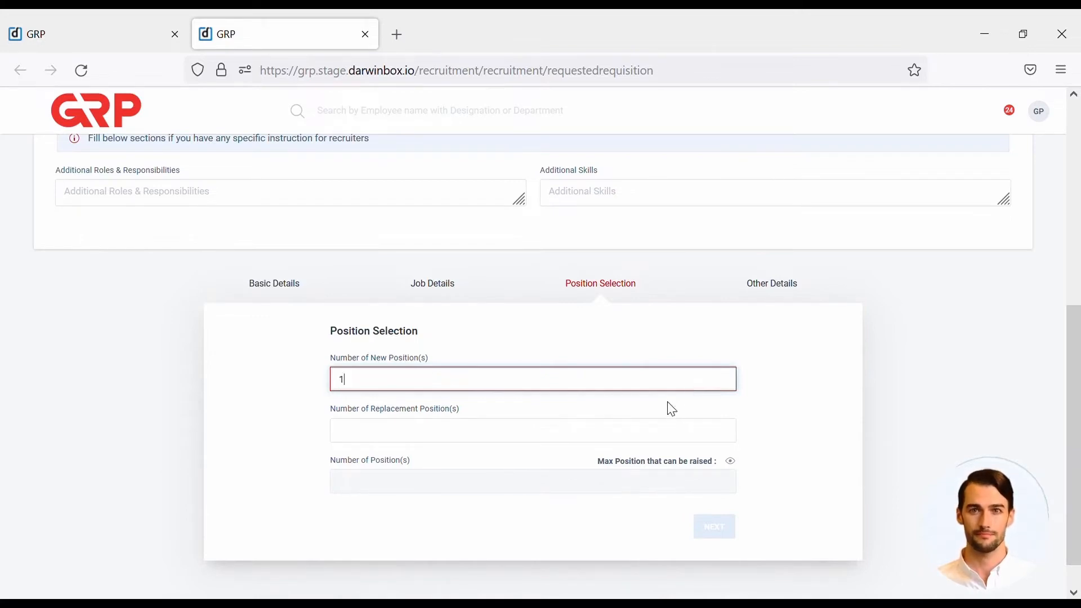
{"action": "left_click", "coordinate": [678, 432]}
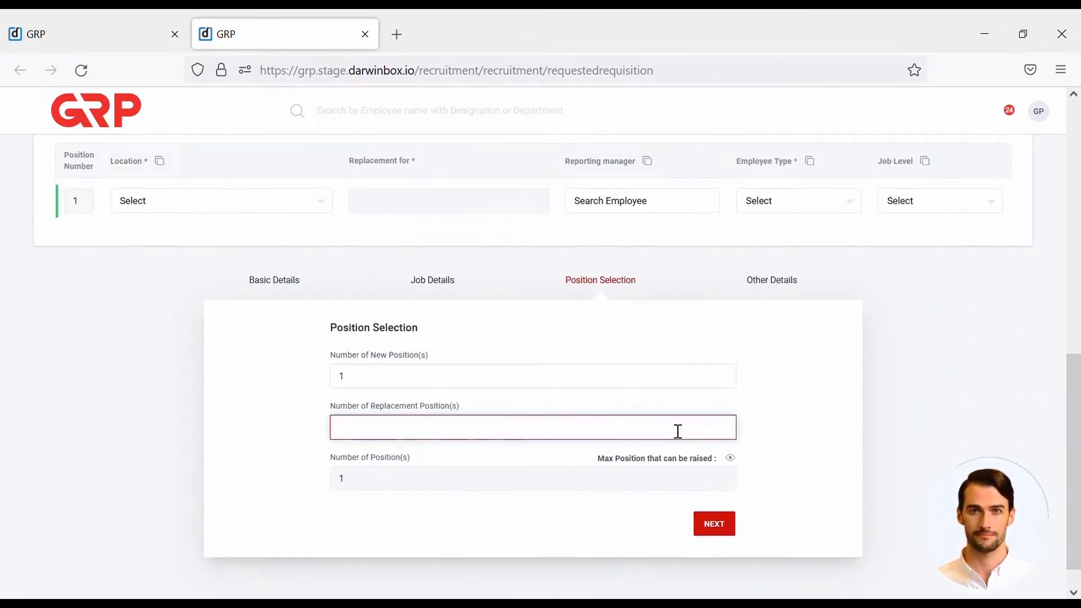
{"action": "type", "text": "1"}
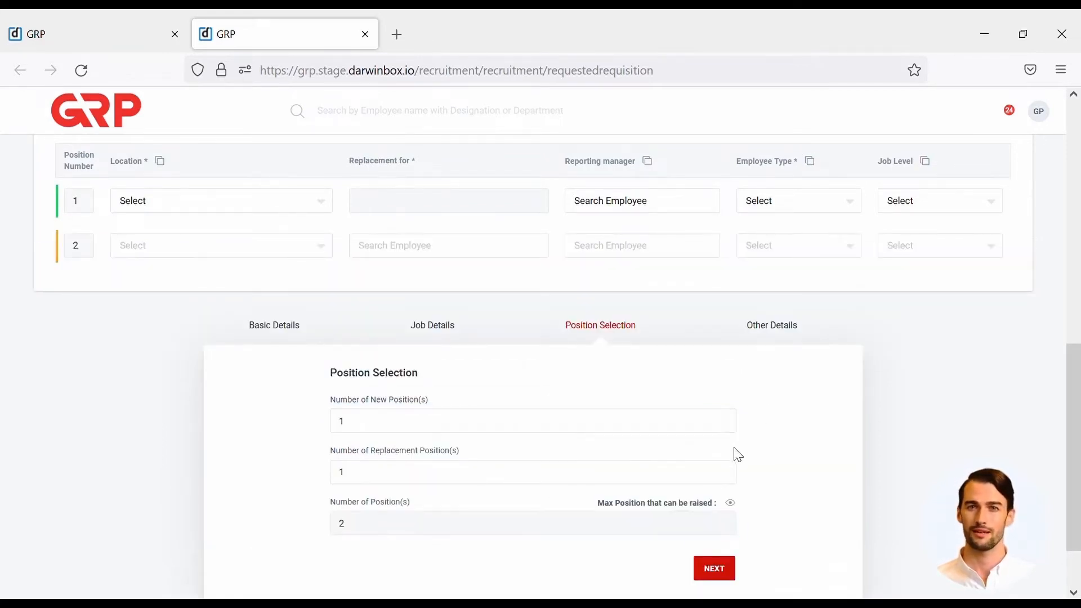
Set both positions' location to Bekasi, Jawa Barat, Indonesia (01) and assign the reporting manager
{"action": "left_click", "coordinate": [331, 210]}
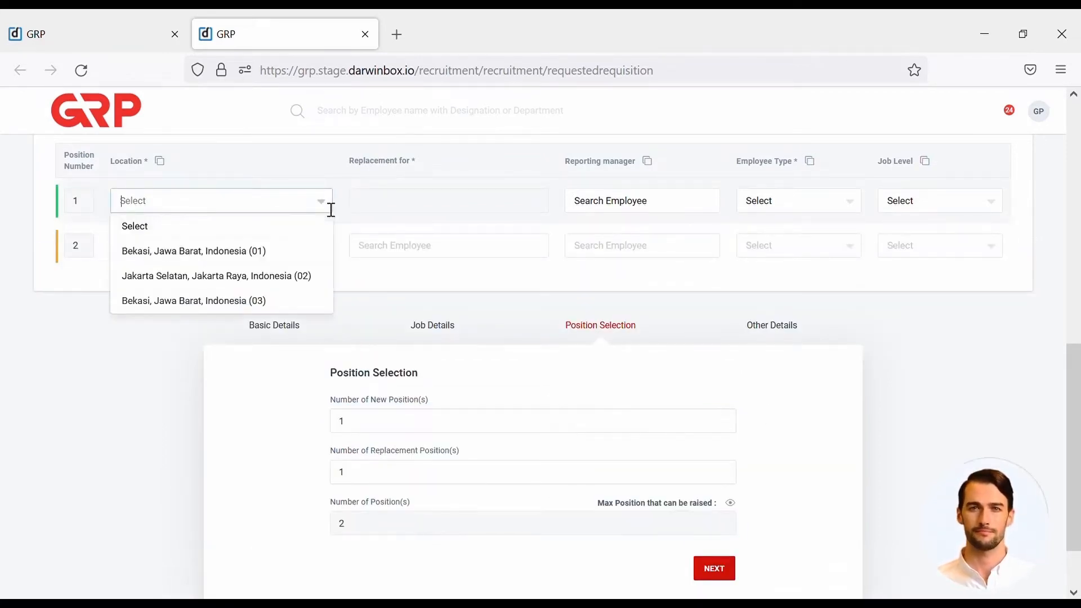
{"action": "left_click", "coordinate": [311, 252]}
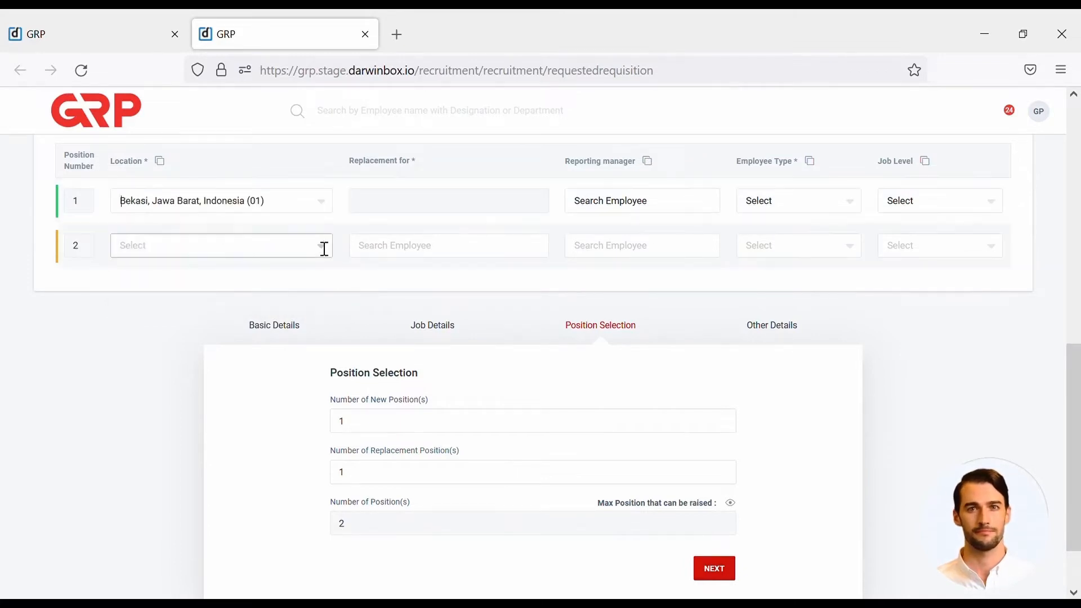
{"action": "left_click", "coordinate": [668, 209]}
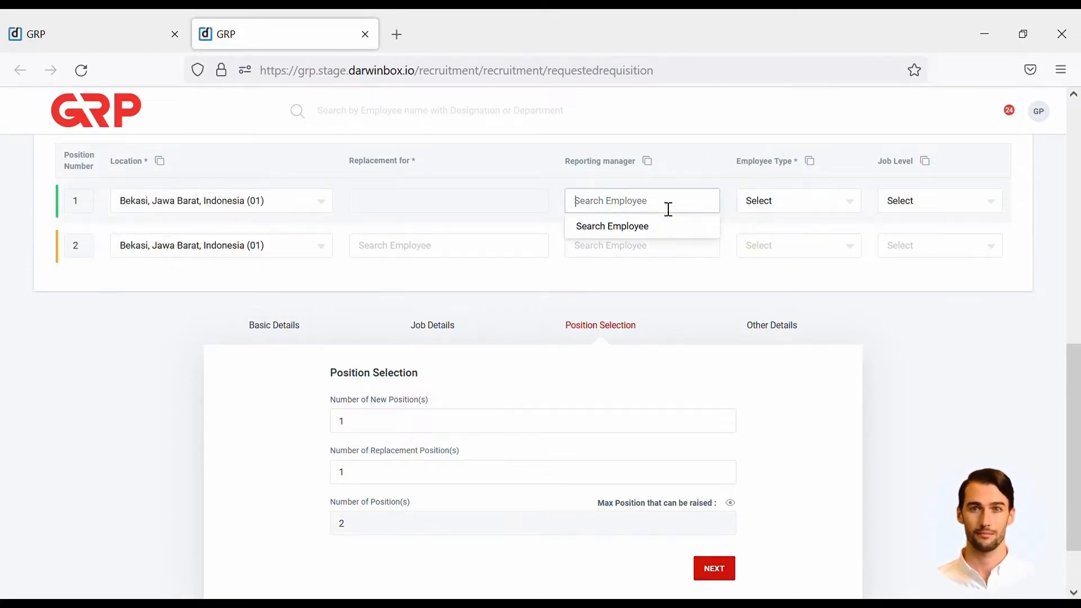
{"action": "left_click", "coordinate": [652, 225]}
Find the employee being replaced by name and assign them to position 2
{"action": "left_click", "coordinate": [478, 253]}
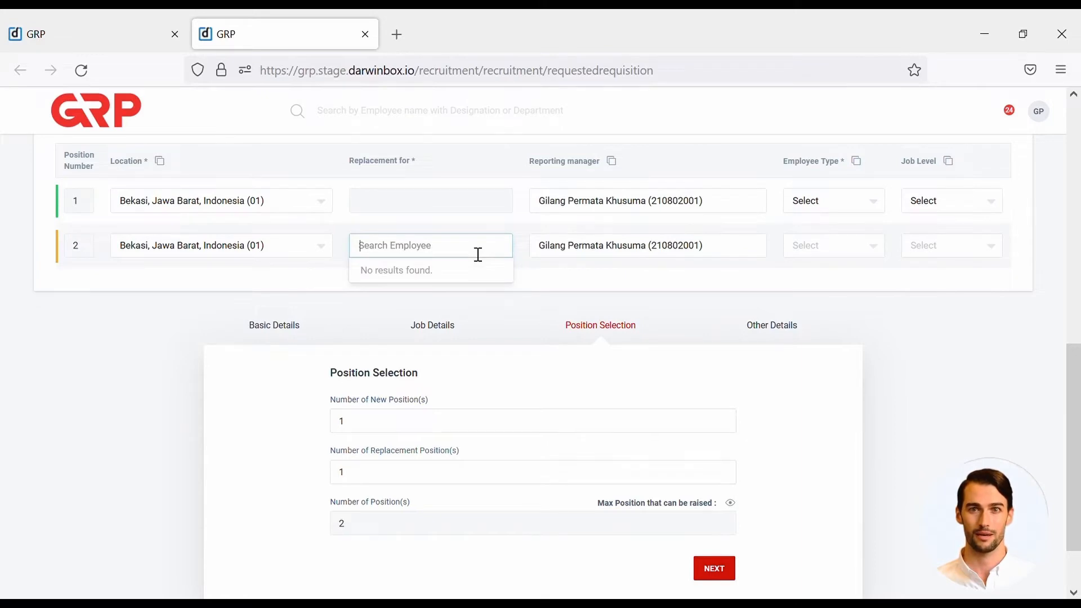
{"action": "type", "text": "zan"}
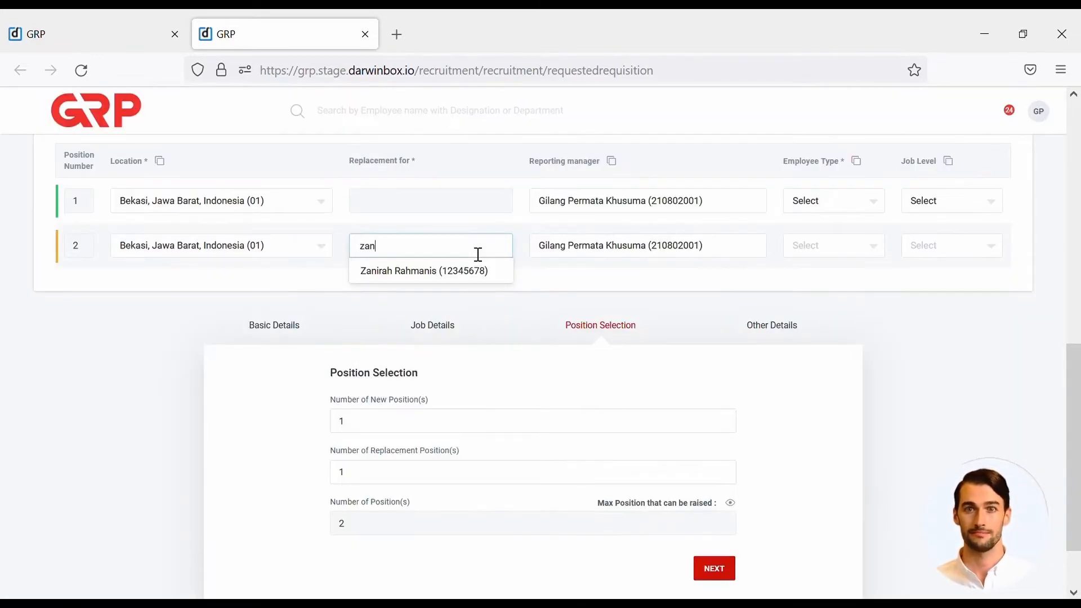
{"action": "left_click", "coordinate": [467, 271]}
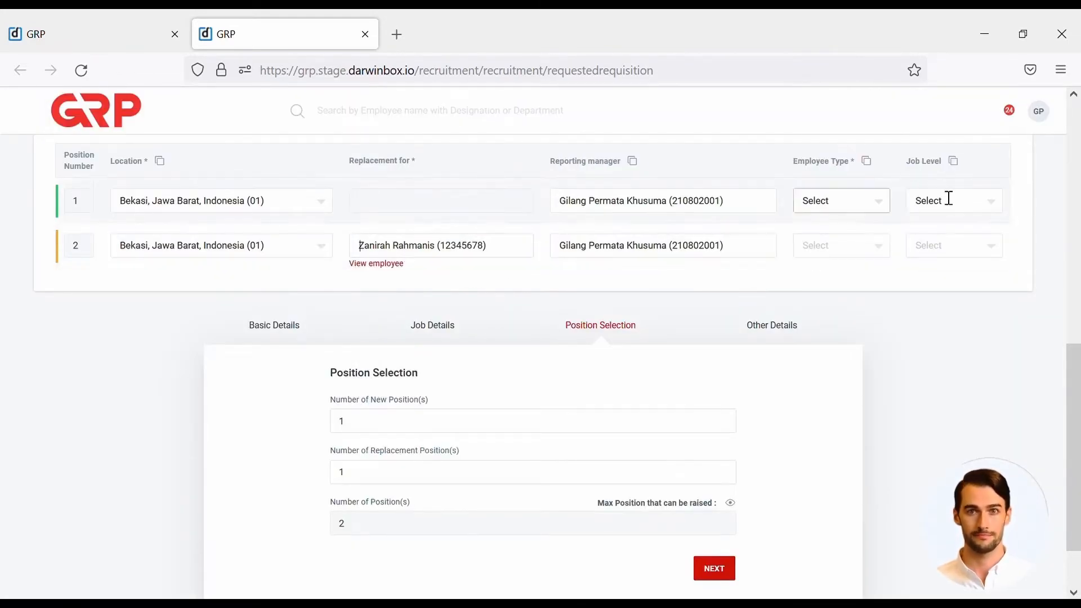
Set the employee type to CONTRACT for position 1 and PROBATION for position 2, and continue to Other Details
{"action": "left_click", "coordinate": [881, 210]}
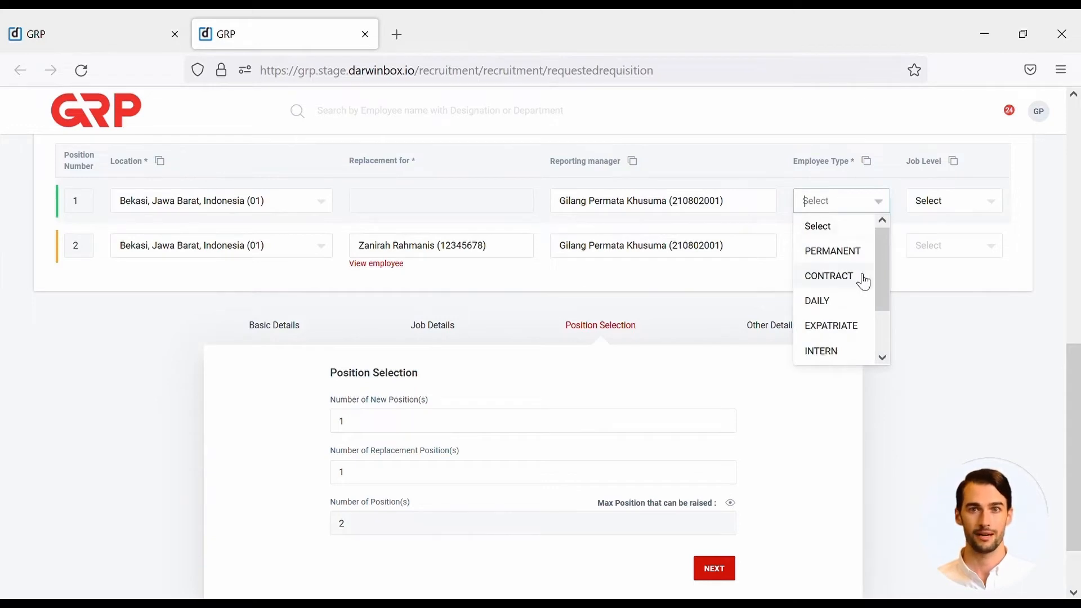
{"action": "scroll", "coordinate": [884, 269], "scroll_direction": "down", "scroll_amount": 2}
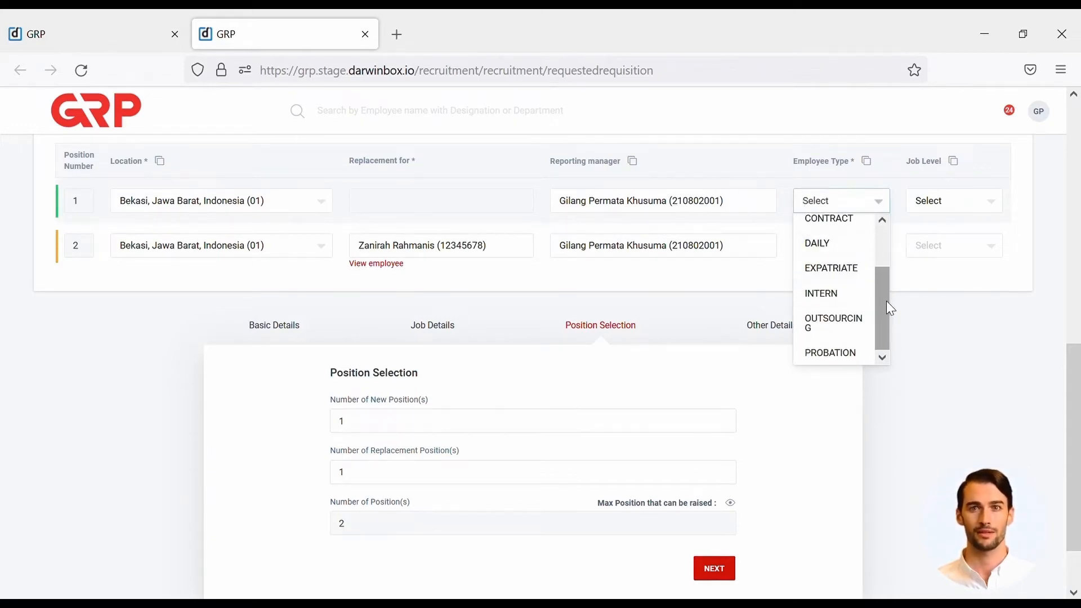
{"action": "left_click_drag", "start_coordinate": [882, 297], "coordinate": [895, 250]}
{"action": "left_click", "coordinate": [860, 278]}
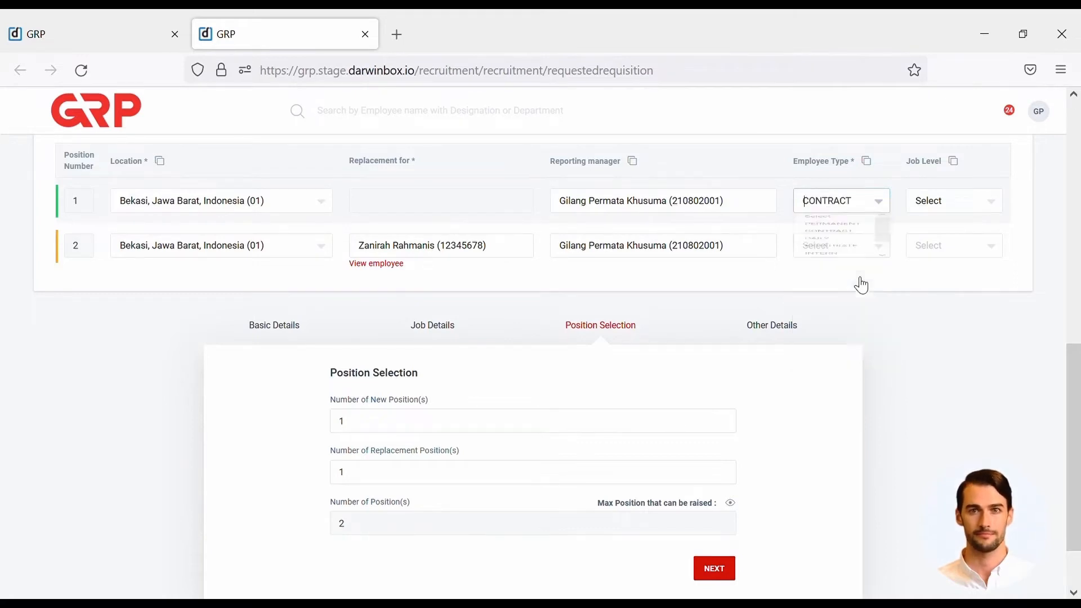
{"action": "left_click", "coordinate": [715, 568]}
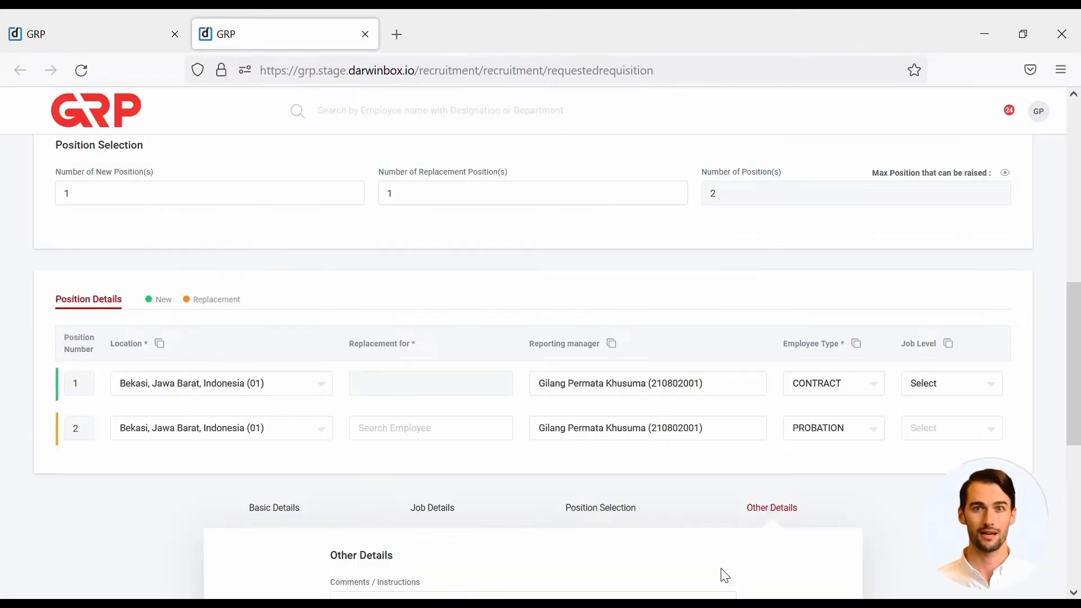
Fill in the other details with education Bachelor, technical skill "Menguasai Komputer", certification "-" and background industry "Manufaktur"
{"action": "scroll", "coordinate": [844, 371], "scroll_direction": "down", "scroll_amount": 6}
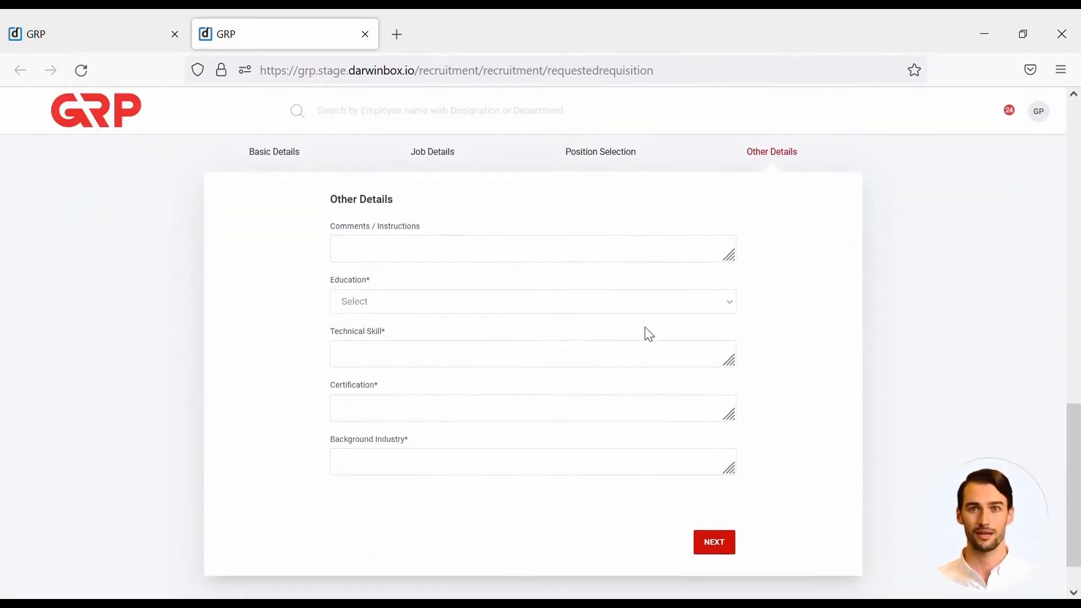
{"action": "left_click", "coordinate": [635, 361]}
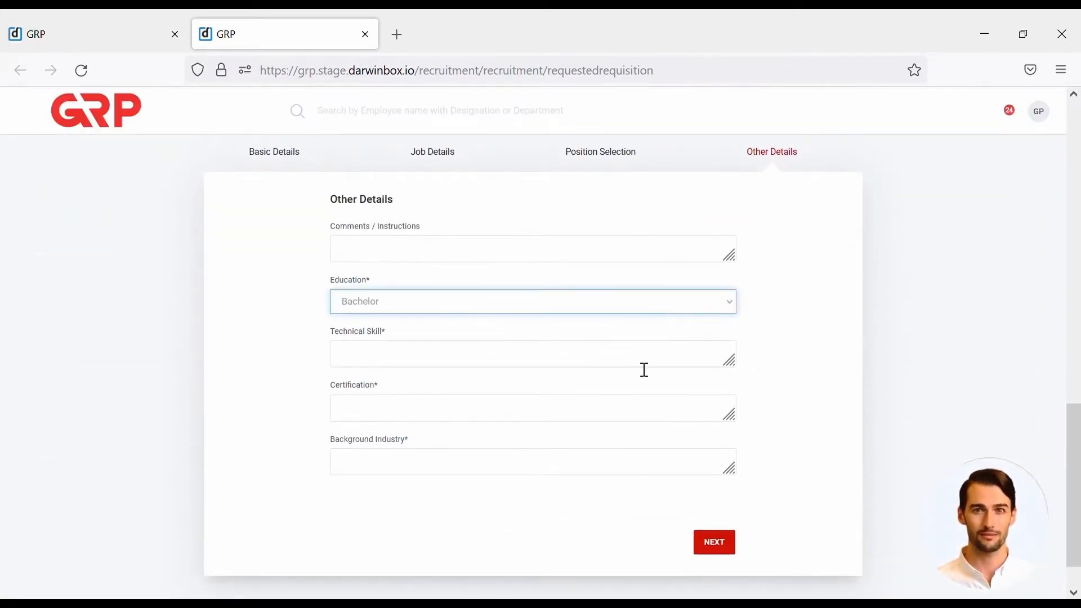
{"action": "left_click", "coordinate": [646, 358]}
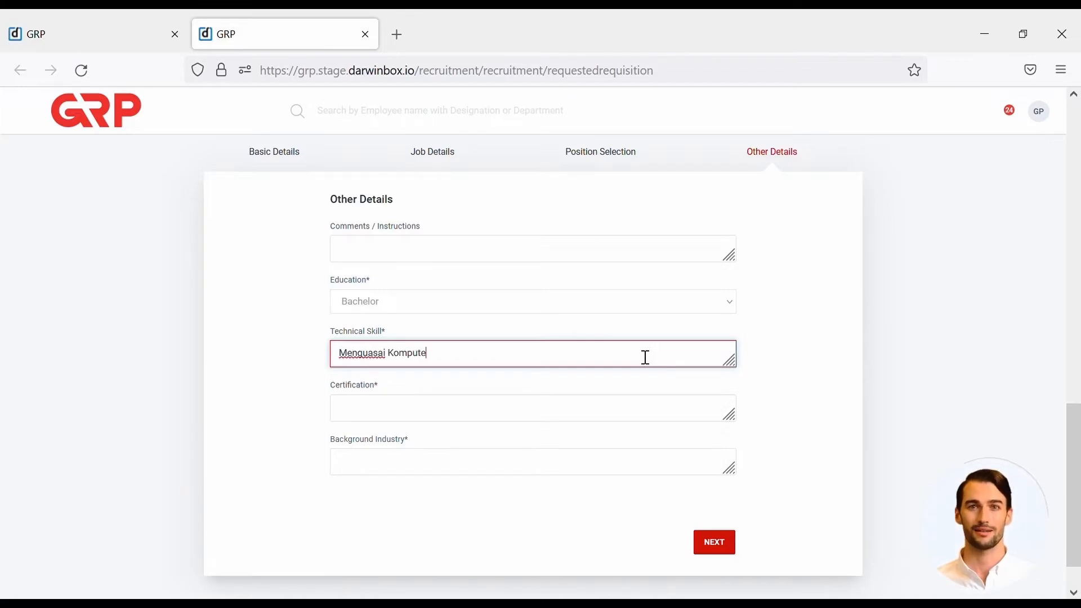
{"action": "left_click", "coordinate": [647, 412]}
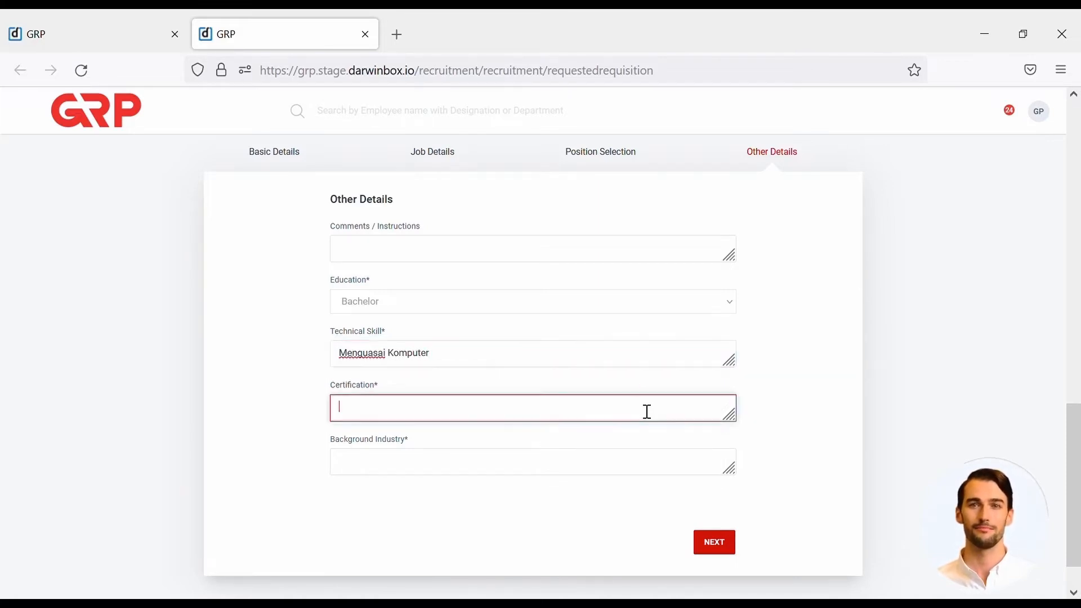
{"action": "type", "text": "-"}
{"action": "left_click", "coordinate": [630, 478]}
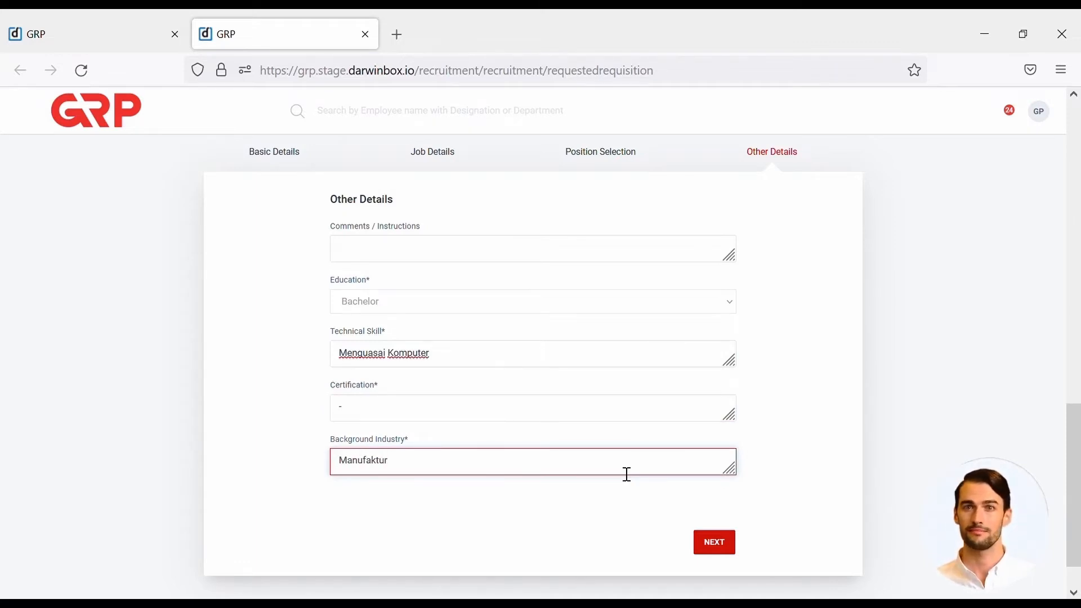
{"action": "type", "text": "Manufaktur"}
Complete the Other Details section and submit the requisition
{"action": "left_click", "coordinate": [730, 549]}
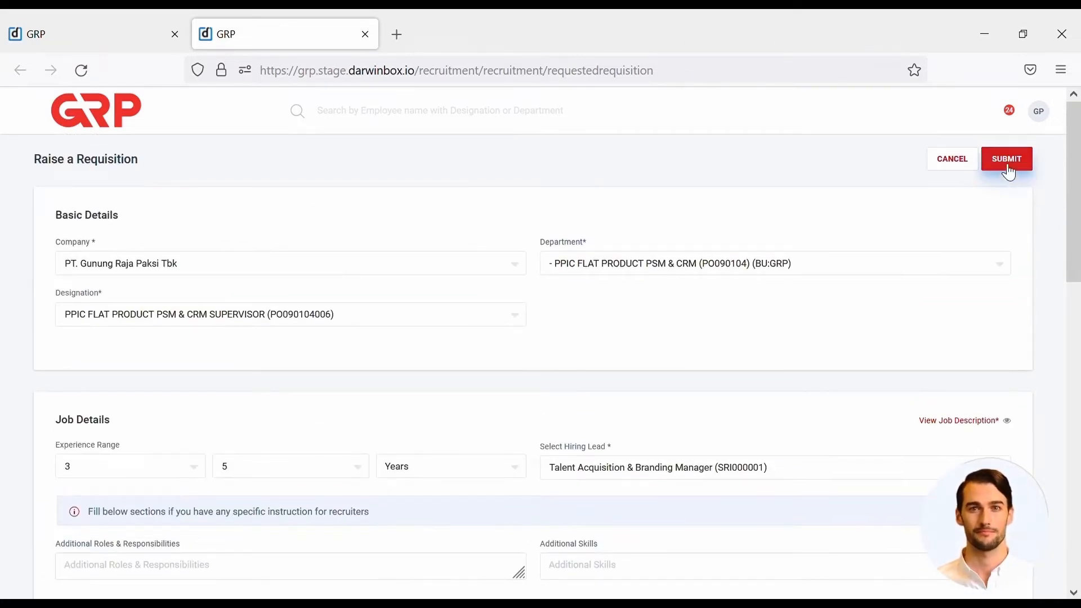
{"action": "left_click", "coordinate": [1008, 160]}
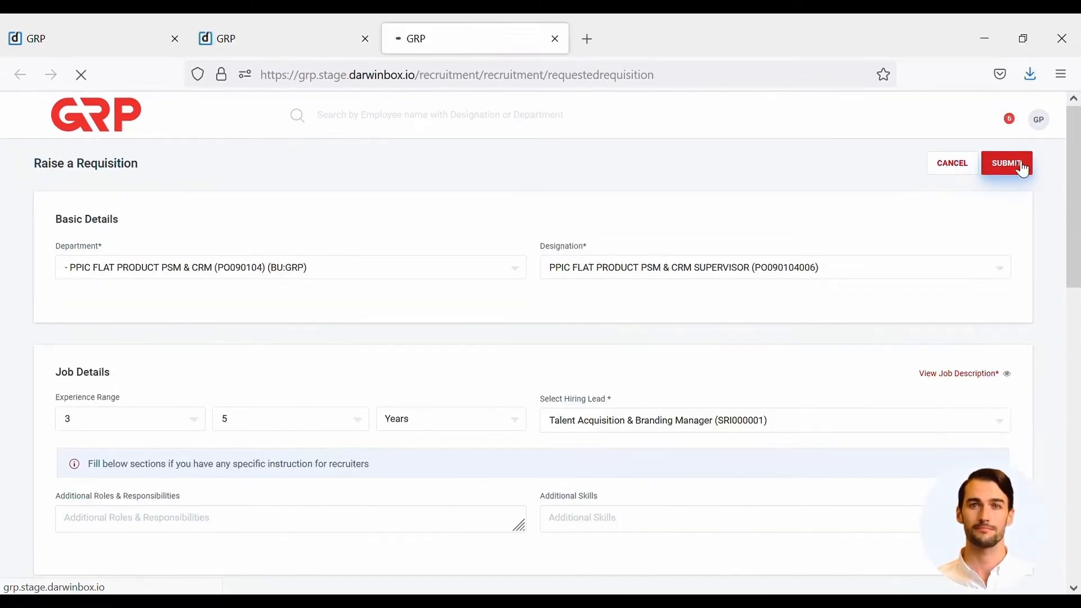
{"action": "left_click", "coordinate": [1020, 167]}
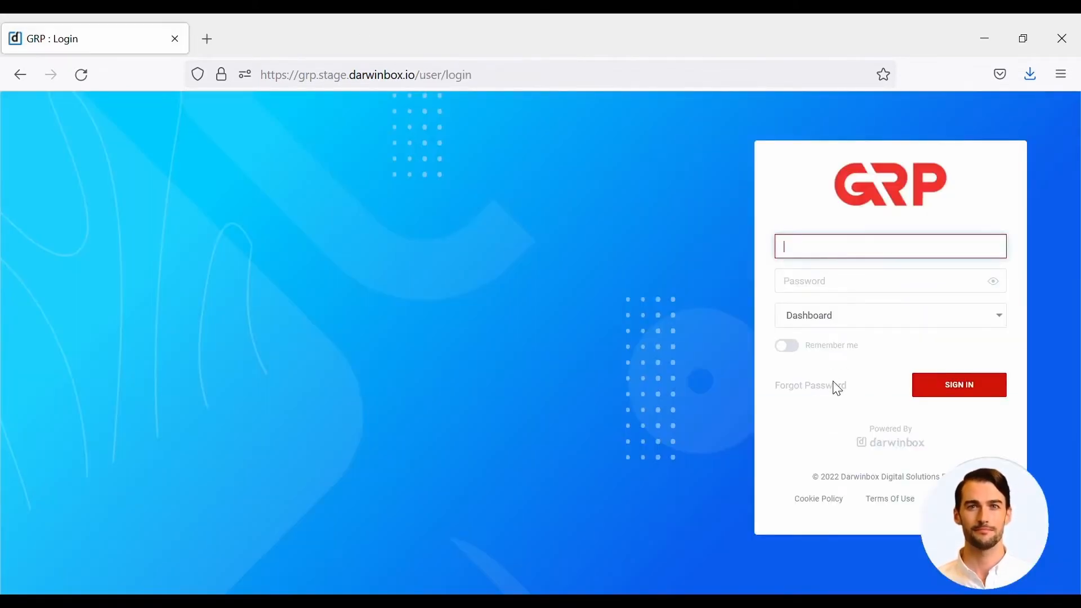
Sign in as the first approver and open the PPIC Flat Product PSM requisition of 11 Jan 2022 from the Task Box
{"action": "left_click", "coordinate": [954, 401]}
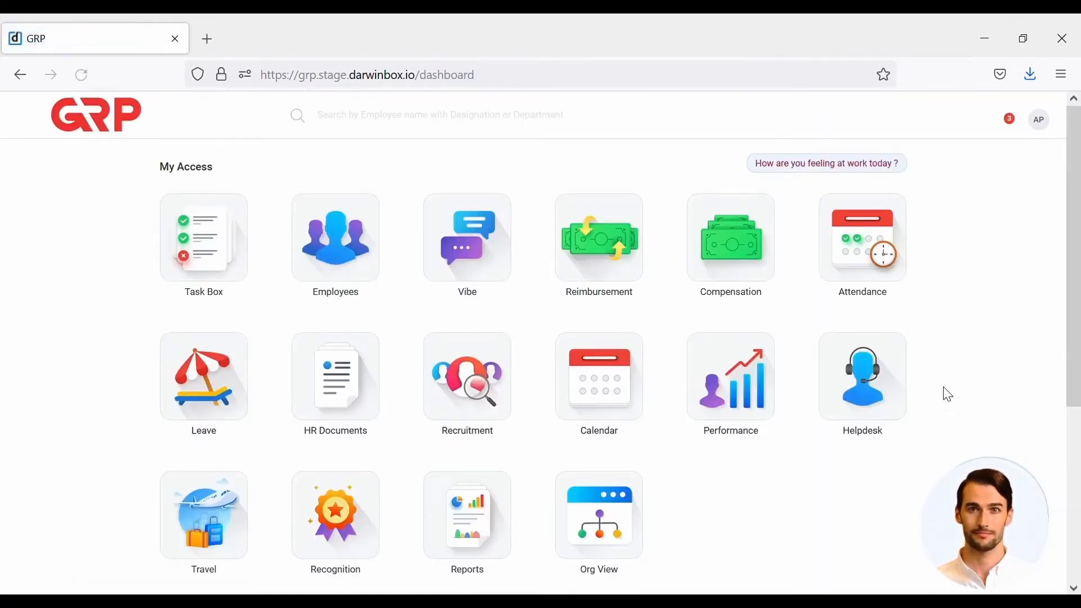
{"action": "left_click", "coordinate": [206, 258]}
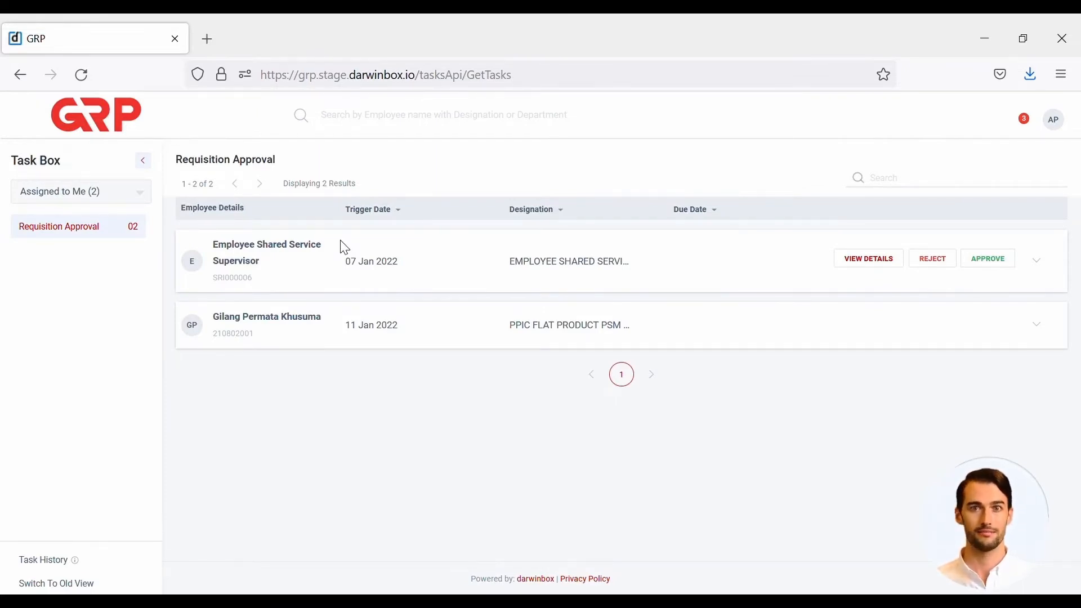
{"action": "left_click", "coordinate": [890, 327]}
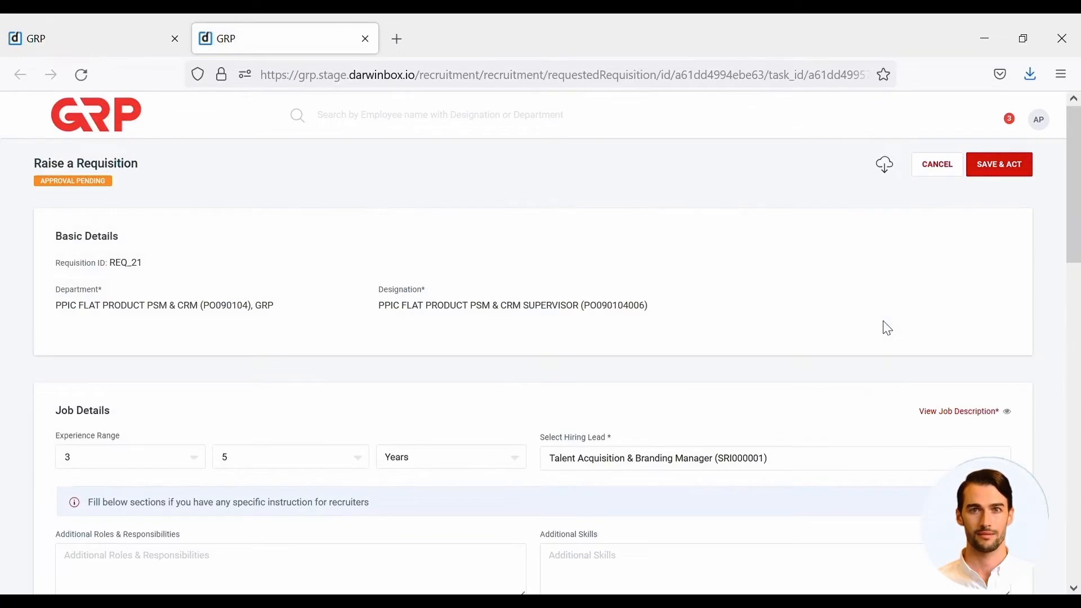
Review the requisition's job, position and other details, and save and approve it without attachments or comments
{"action": "scroll", "coordinate": [888, 328], "scroll_direction": "down", "scroll_amount": 8}
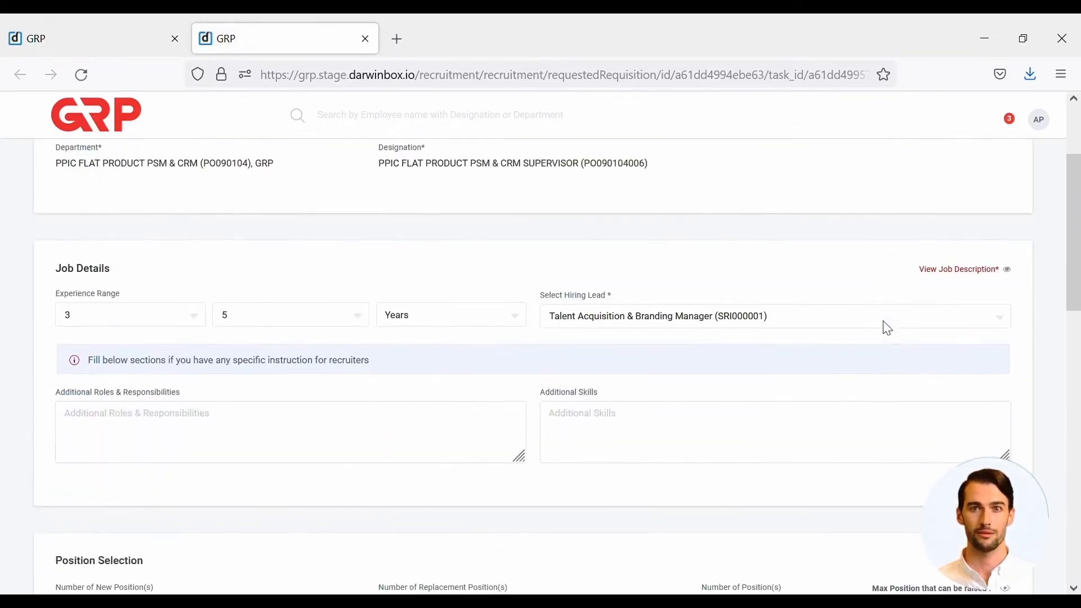
{"action": "scroll", "coordinate": [887, 328], "scroll_direction": "down", "scroll_amount": 8}
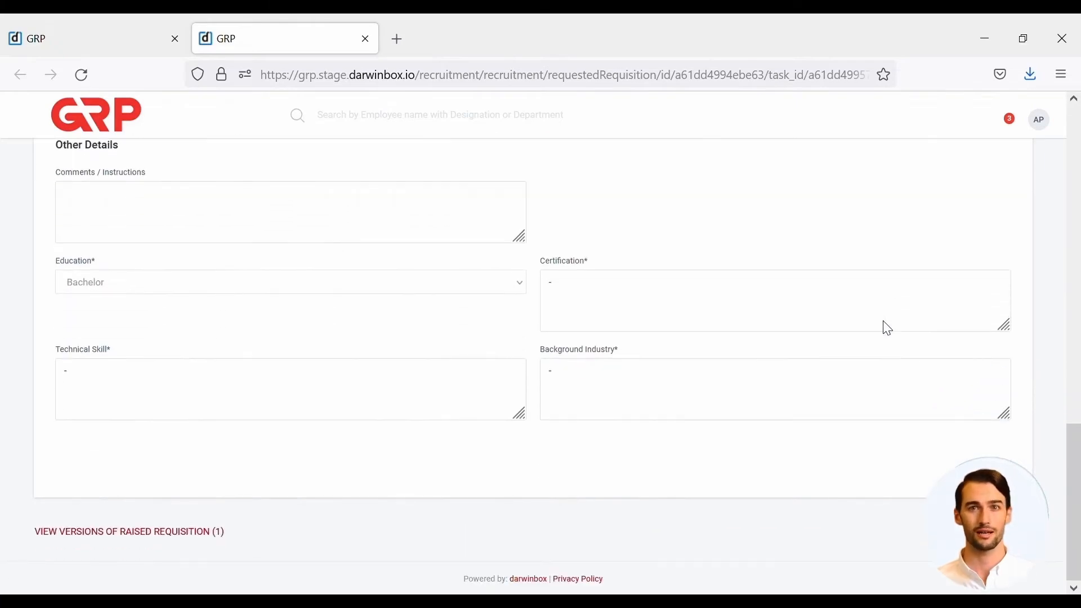
{"action": "scroll", "coordinate": [888, 329], "scroll_direction": "up", "scroll_amount": 10}
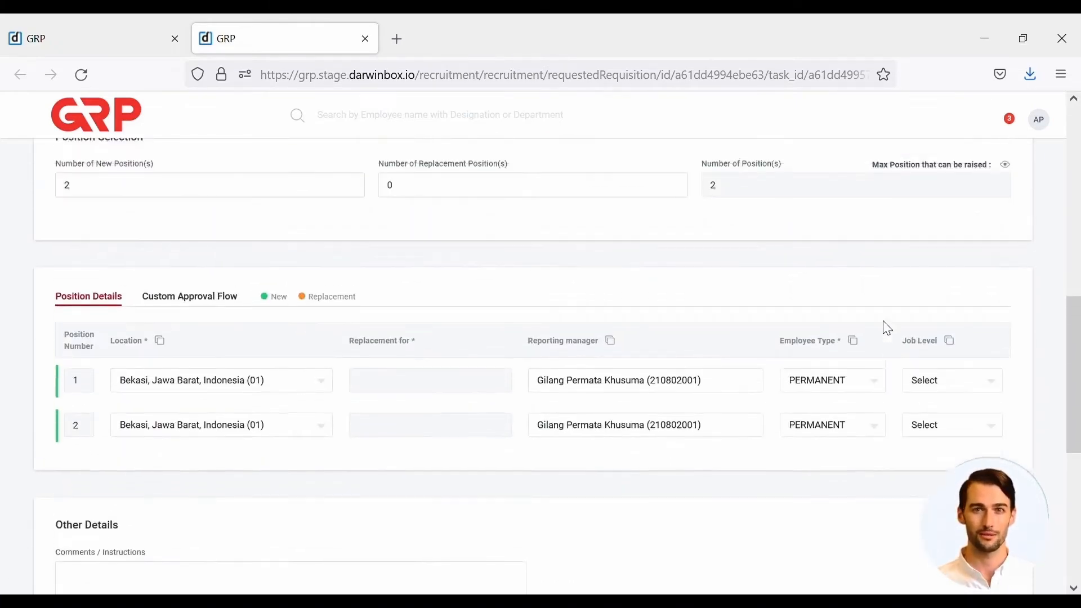
{"action": "scroll", "coordinate": [888, 328], "scroll_direction": "up", "scroll_amount": 4}
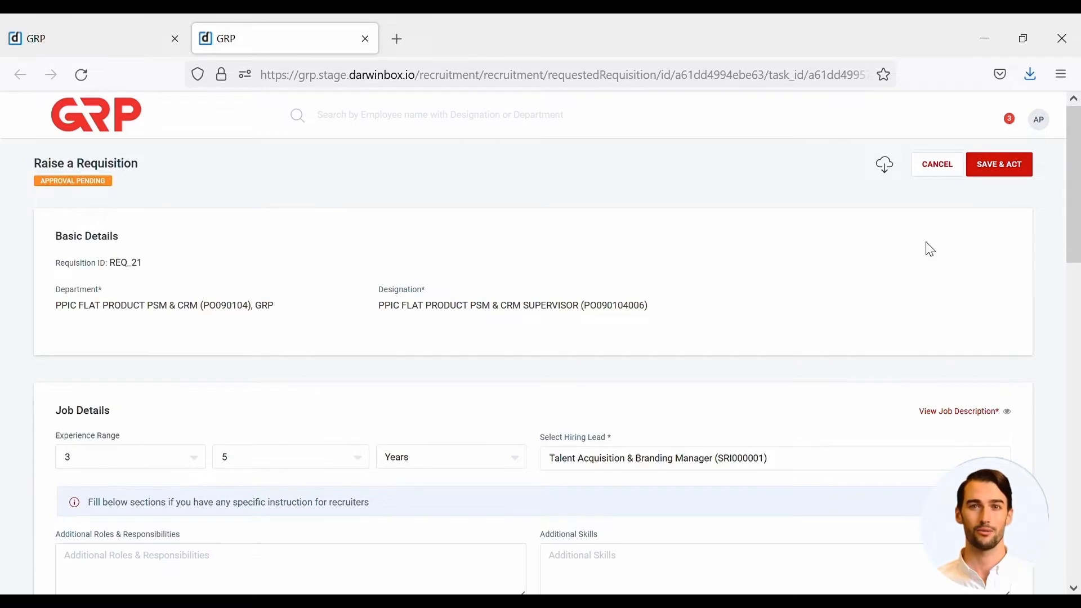
{"action": "left_click", "coordinate": [992, 176]}
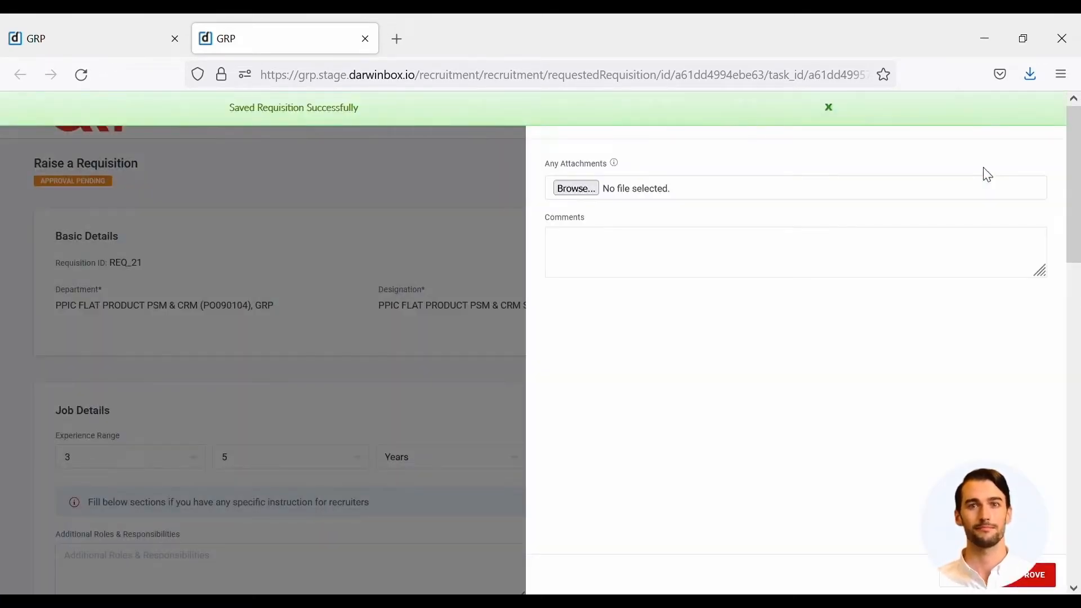
{"action": "left_click", "coordinate": [1034, 580]}
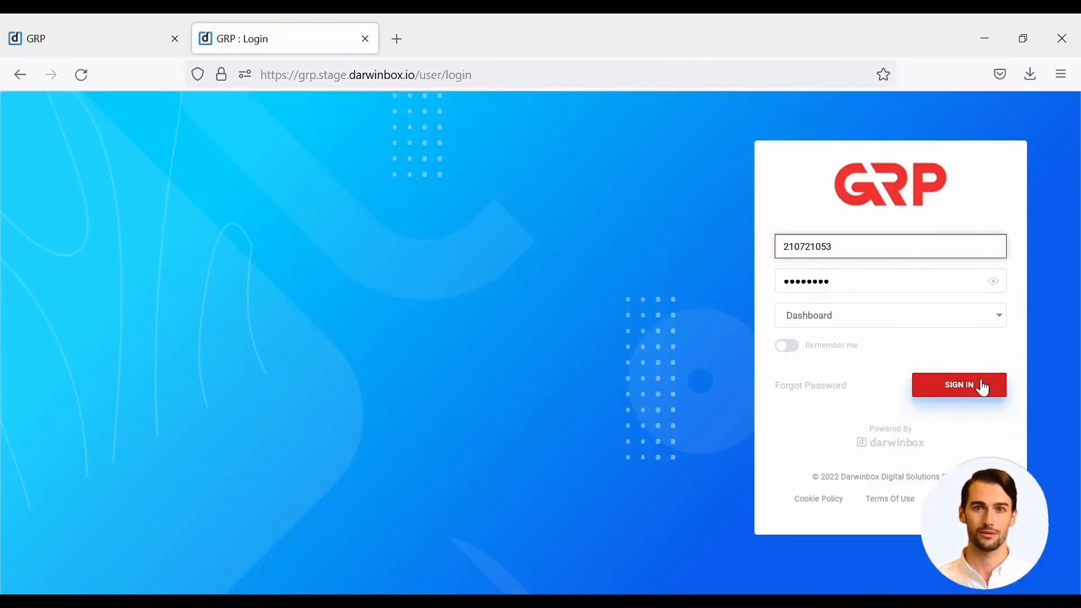
Sign in as the second approver and approve the pending PPIC Flat Product PSM & CRM Supervisor requisition after reviewing its details
{"action": "left_click", "coordinate": [984, 387]}
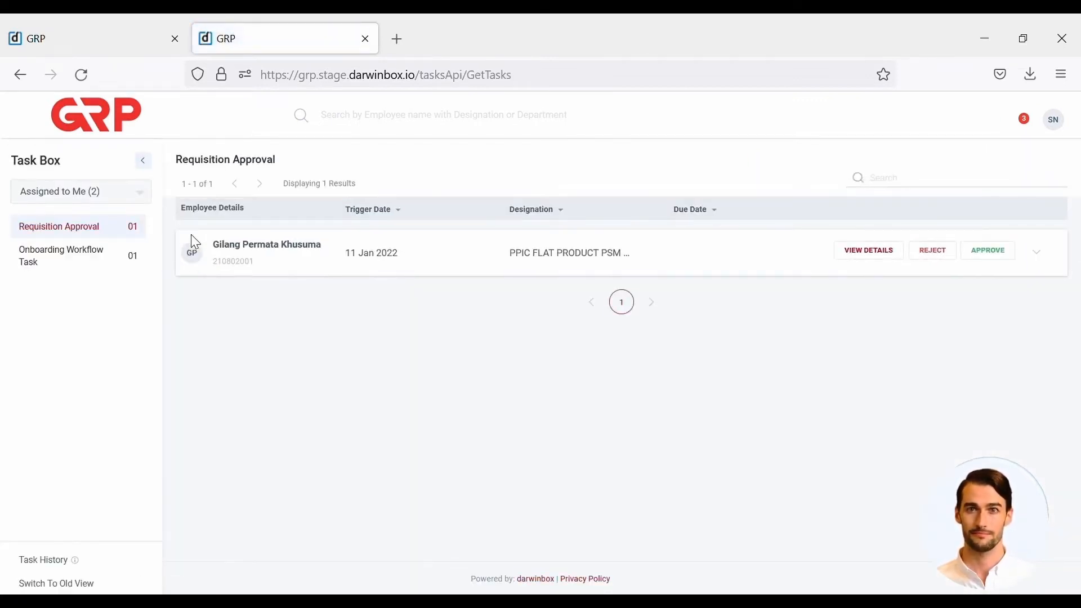
{"action": "left_click", "coordinate": [872, 263]}
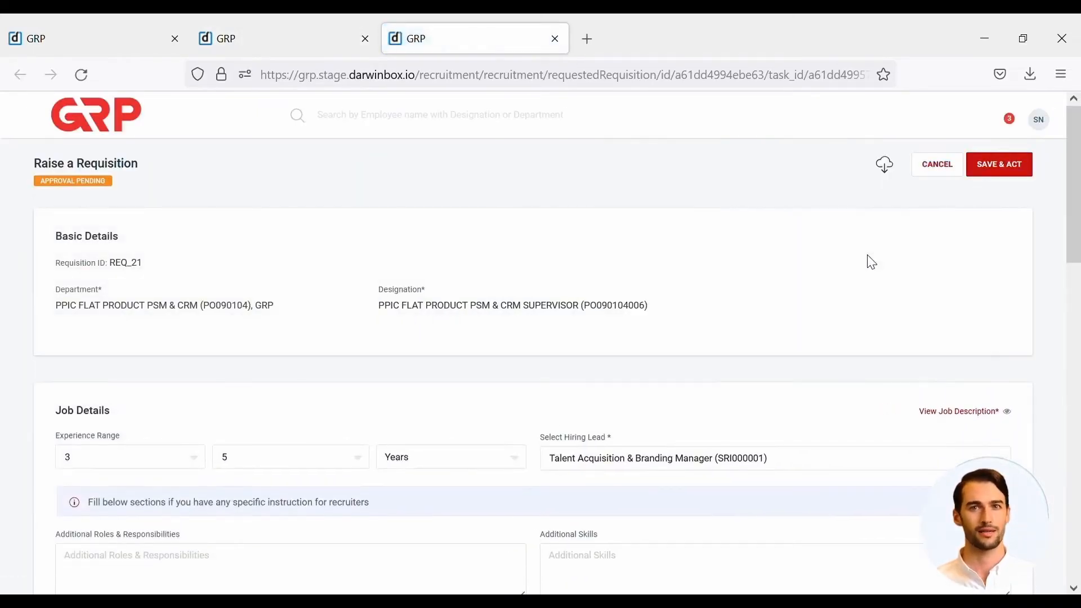
{"action": "scroll", "coordinate": [872, 262], "scroll_direction": "down", "scroll_amount": 15}
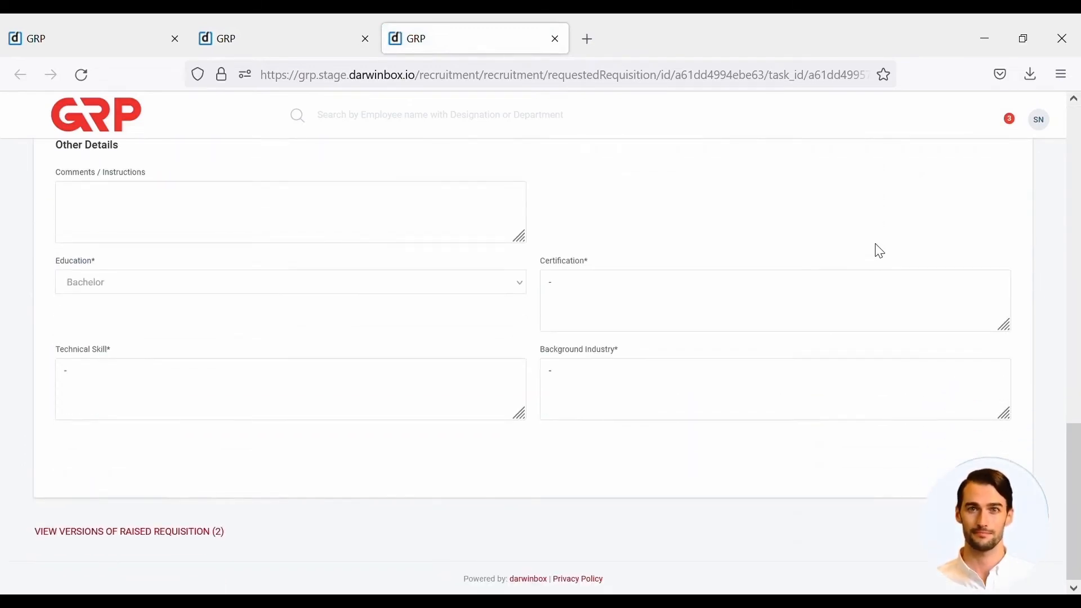
{"action": "scroll", "coordinate": [879, 251], "scroll_direction": "up", "scroll_amount": 10}
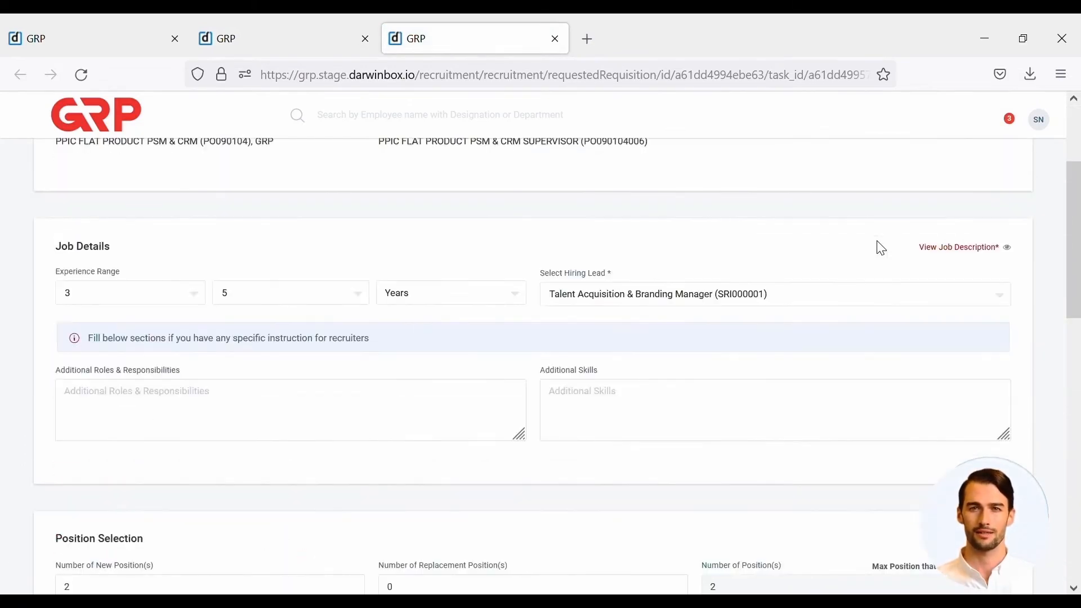
{"action": "scroll", "coordinate": [881, 248], "scroll_direction": "up", "scroll_amount": 3}
{"action": "left_click", "coordinate": [1006, 167]}
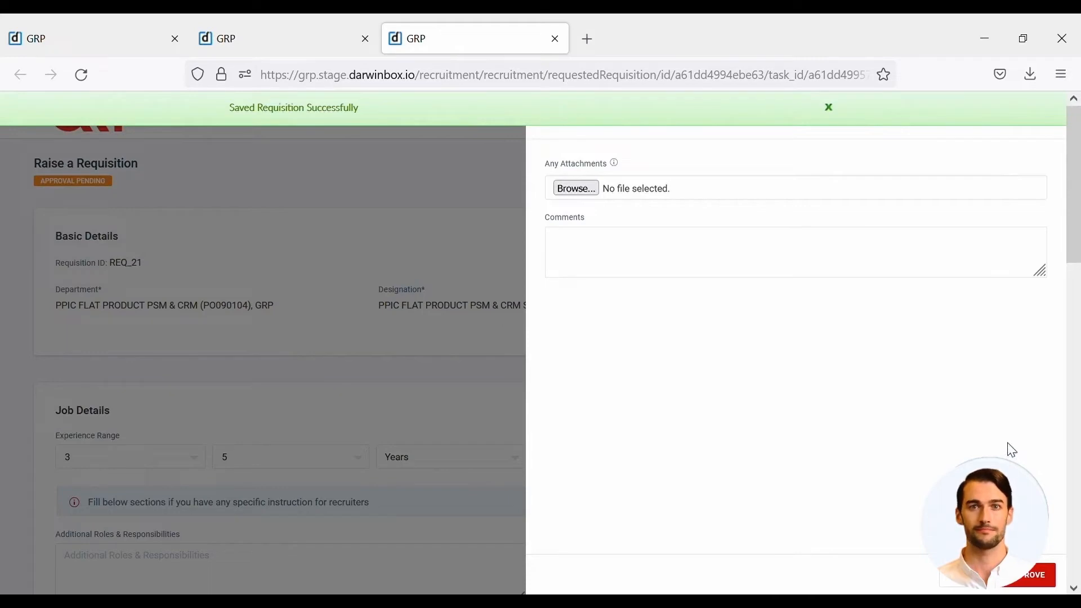
{"action": "left_click", "coordinate": [1024, 580]}
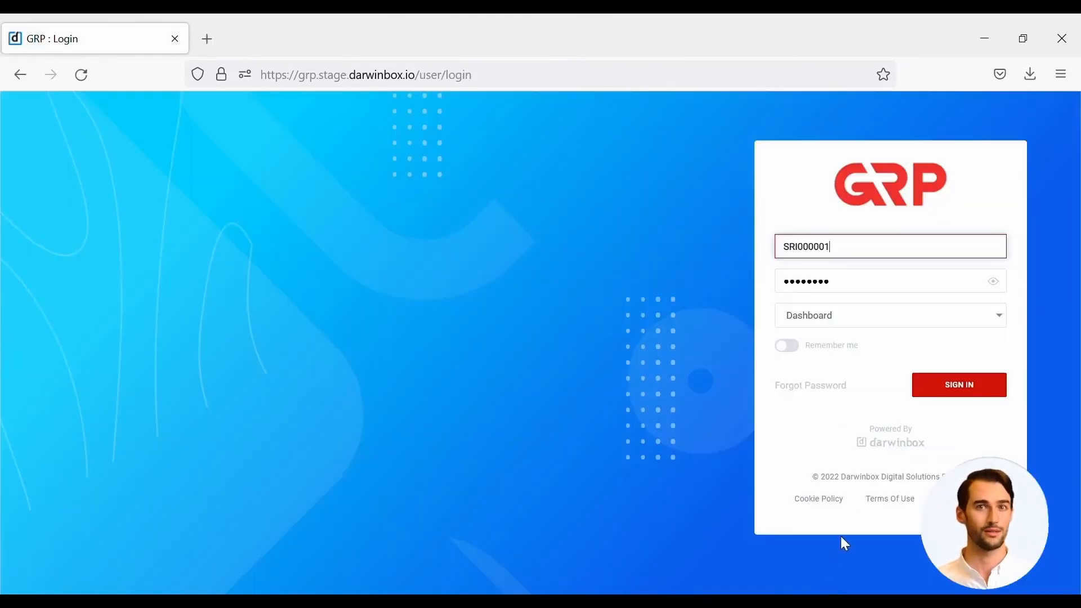
Sign in as the Talent Acquisition & Branding Manager and open the details of the requisition awaiting approval in the Task Box
{"action": "left_click", "coordinate": [983, 386]}
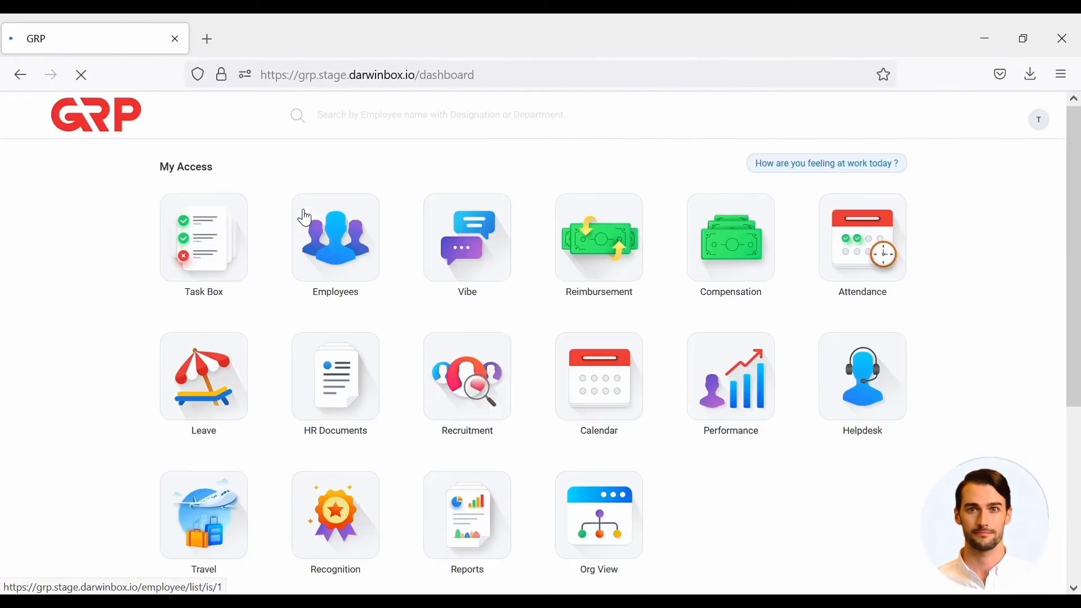
{"action": "left_click", "coordinate": [237, 248]}
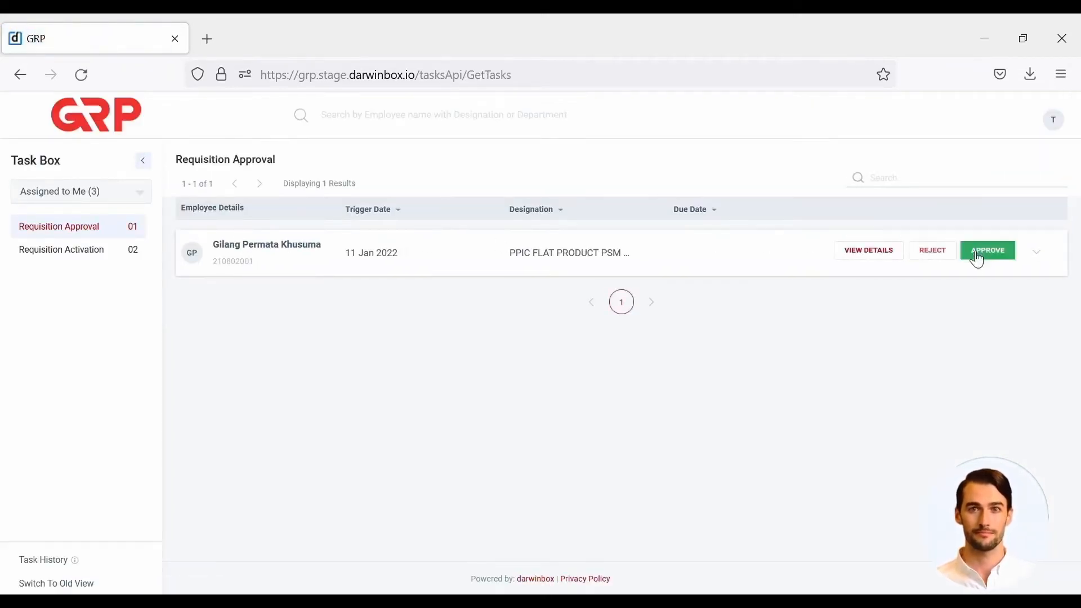
{"action": "left_click", "coordinate": [881, 263]}
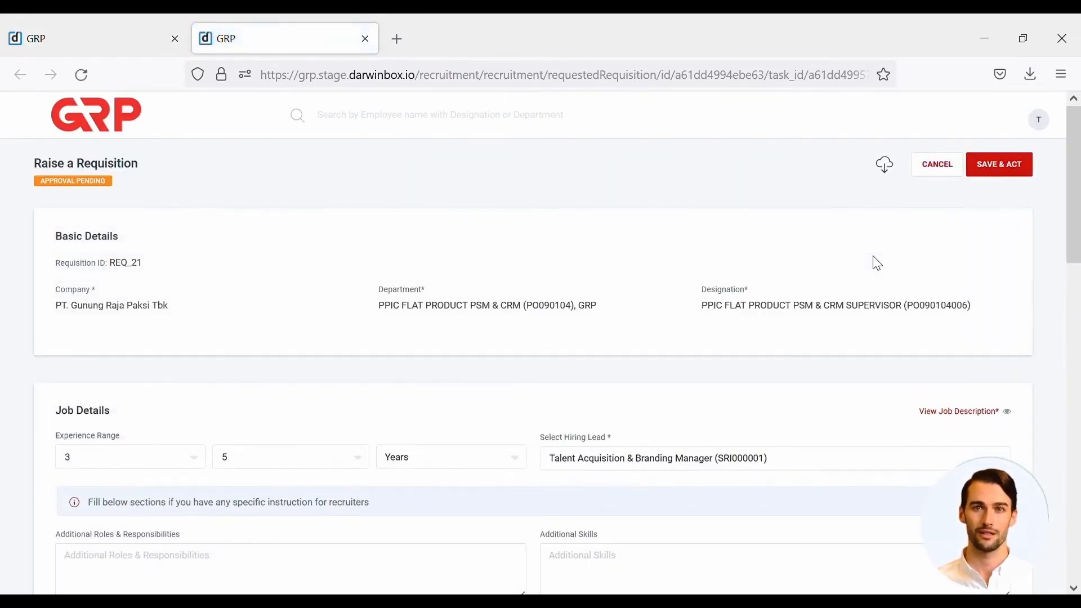
Review the requisition as the Talent Acquisition & Branding Manager and save and approve it
{"action": "scroll", "coordinate": [877, 263], "scroll_direction": "down", "scroll_amount": 15}
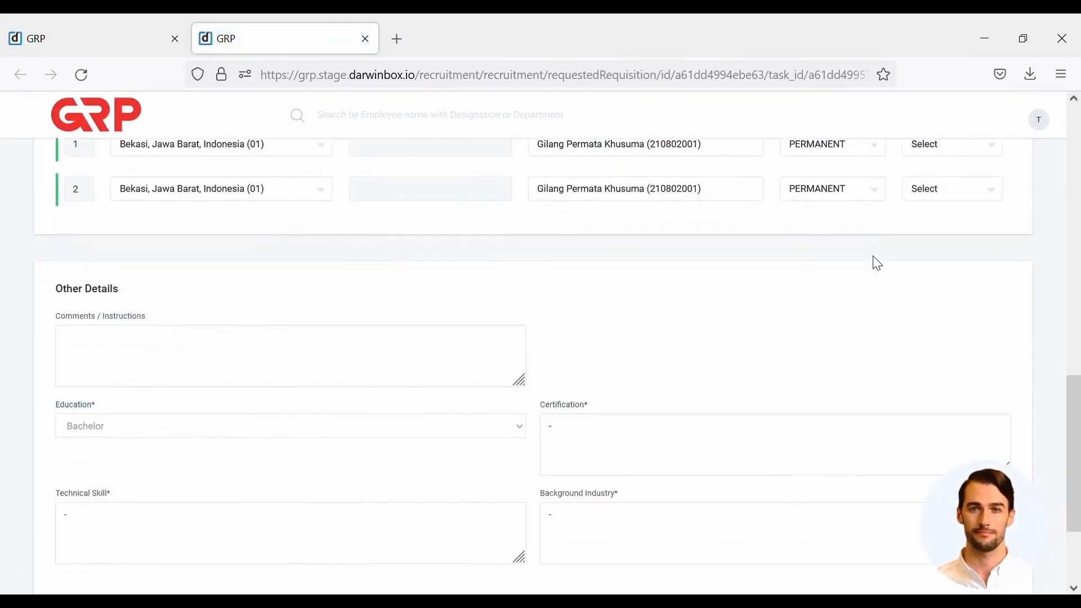
{"action": "scroll", "coordinate": [876, 263], "scroll_direction": "up", "scroll_amount": 7}
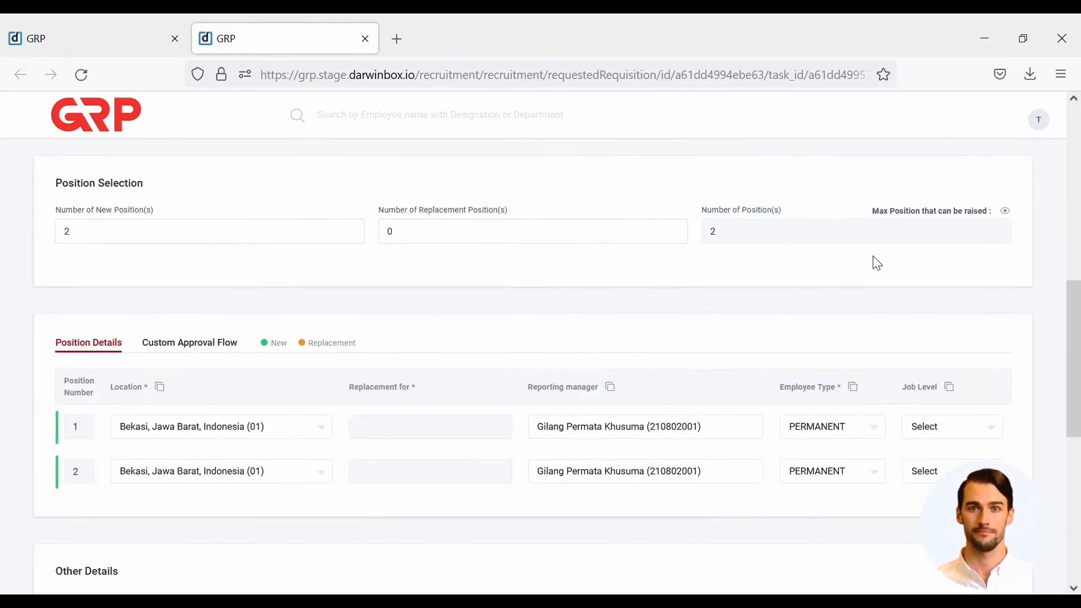
{"action": "scroll", "coordinate": [877, 264], "scroll_direction": "up", "scroll_amount": 10}
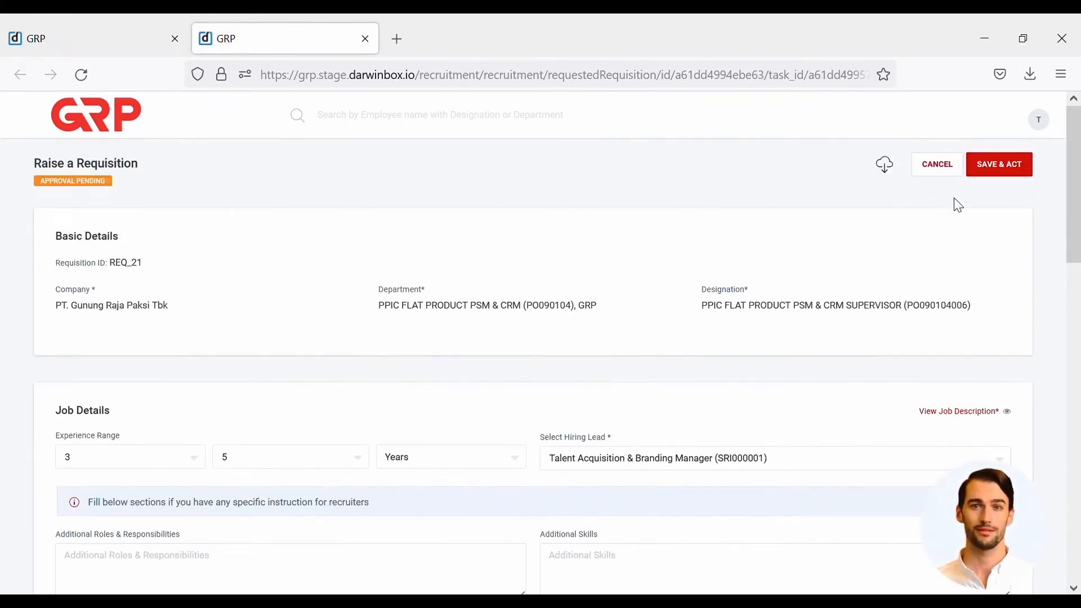
{"action": "left_click", "coordinate": [997, 169]}
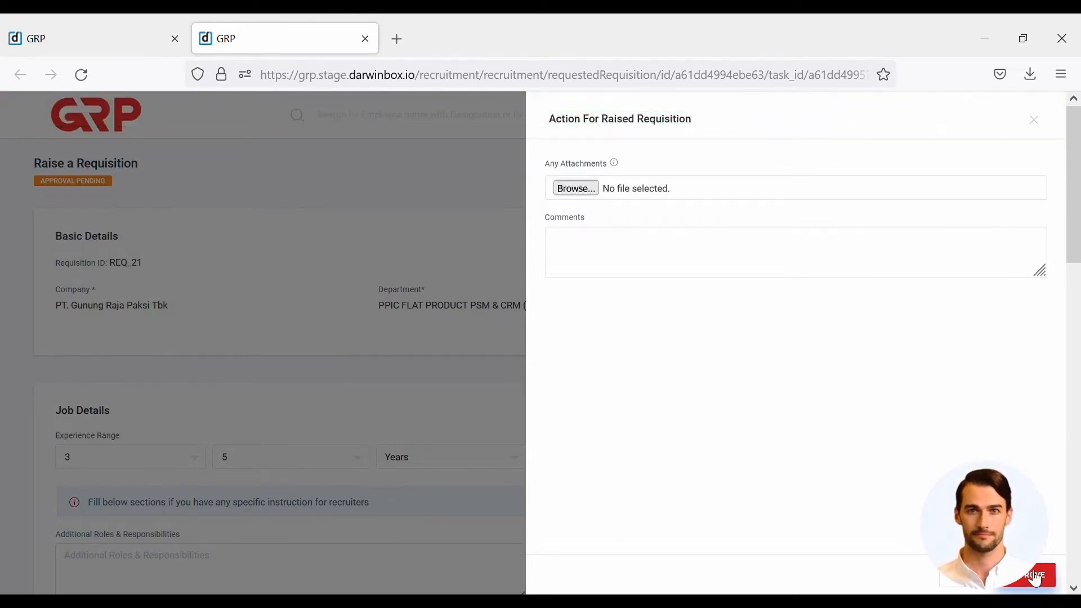
{"action": "left_click", "coordinate": [1034, 577]}
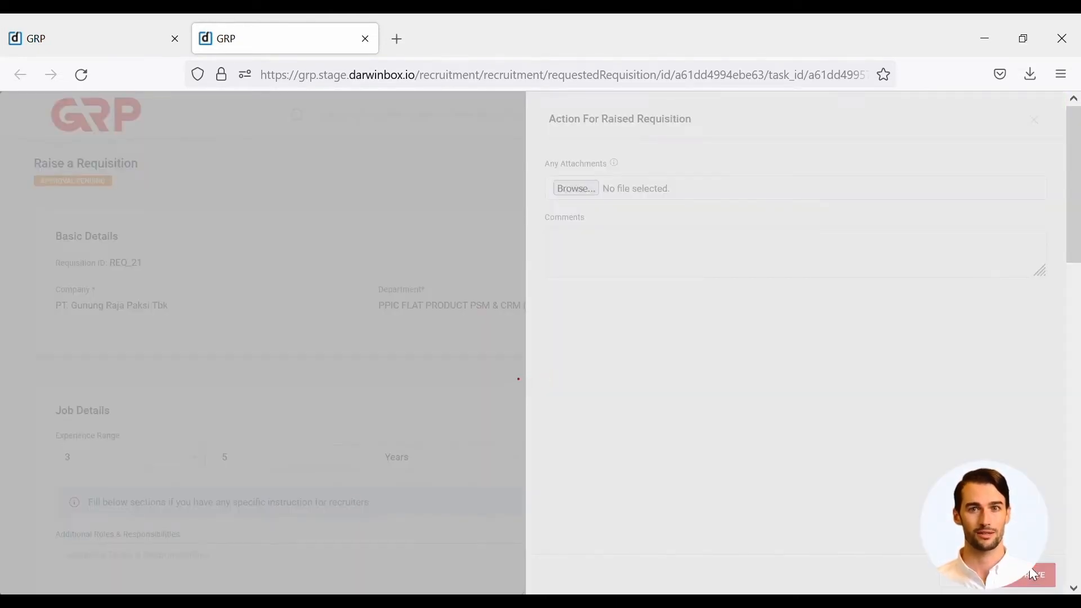
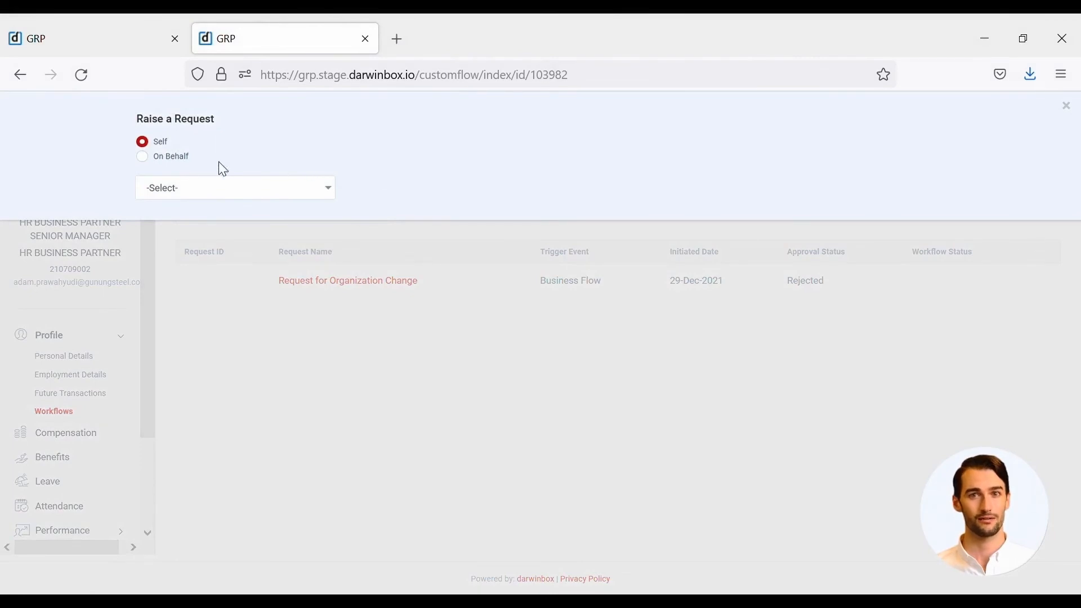
Start a Request for Organization Change on behalf of the CTS-PPIC Manager and set New Job Title to Yes
{"action": "left_click", "coordinate": [183, 164]}
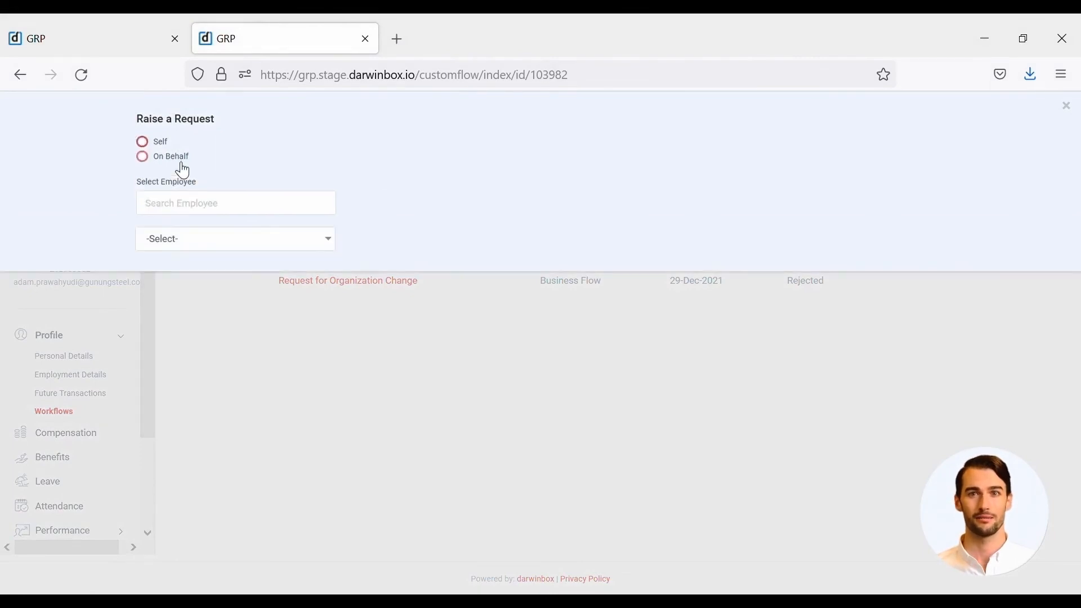
{"action": "left_click", "coordinate": [192, 209]}
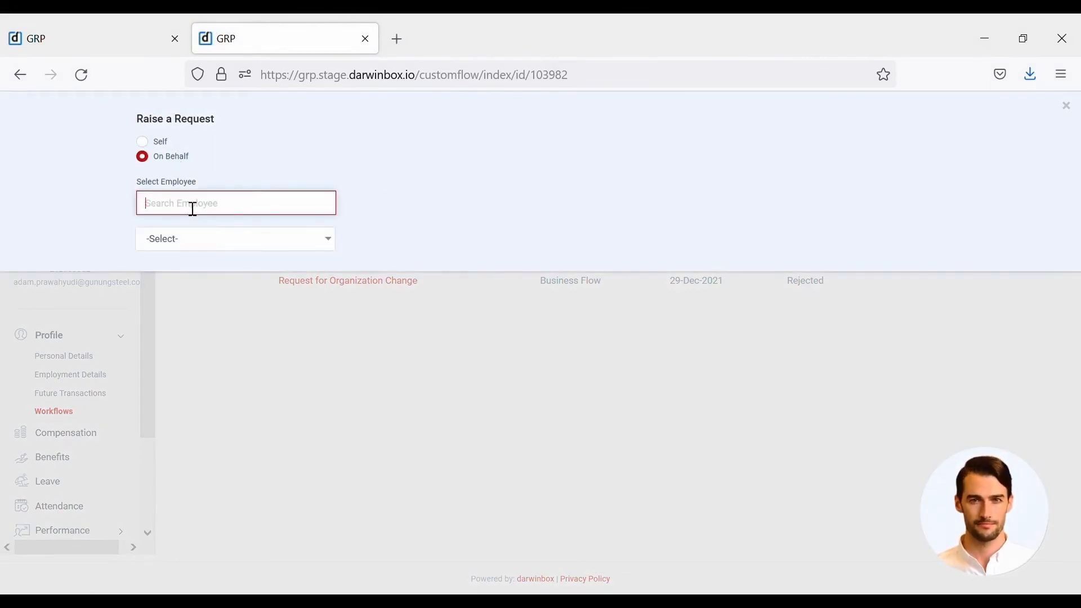
{"action": "type", "text": "gilang"}
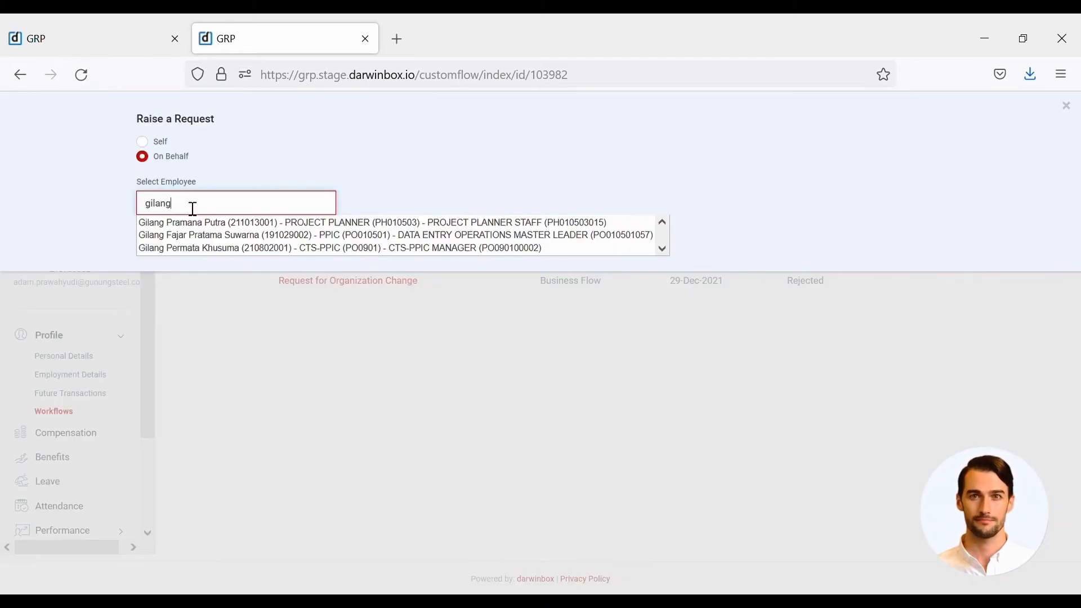
{"action": "left_click", "coordinate": [198, 249]}
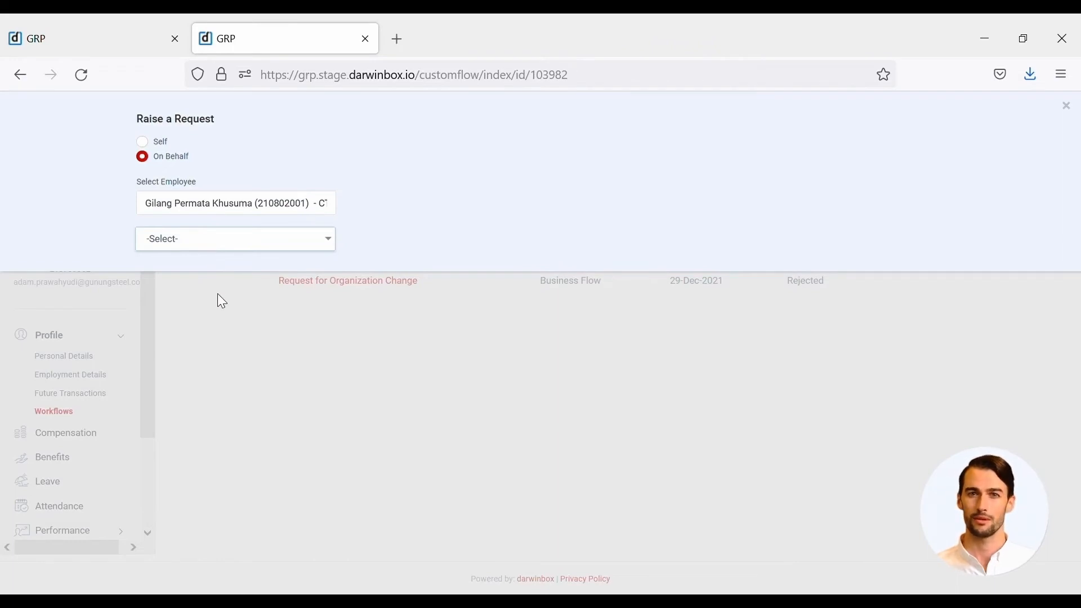
{"action": "left_click", "coordinate": [262, 281]}
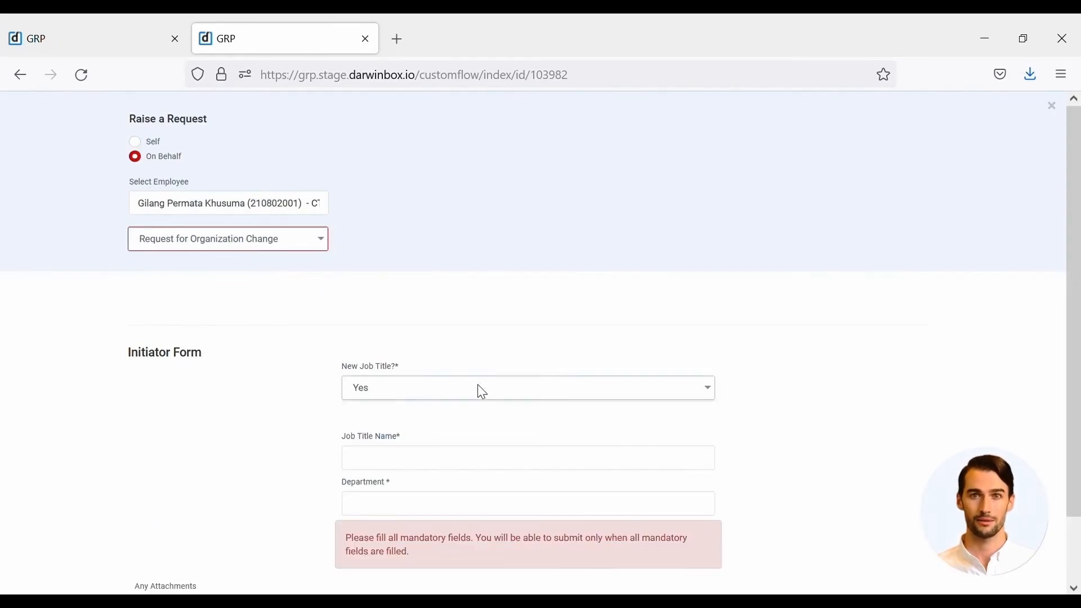
Fill in the Initiator Form with job title name "PPIC FLAT PRODUCT PSM & CRM SUPERVISOR" and department "PPIC FLAT PRODUCT PSM & CRM"
{"action": "scroll", "coordinate": [485, 393], "scroll_direction": "down", "scroll_amount": 2}
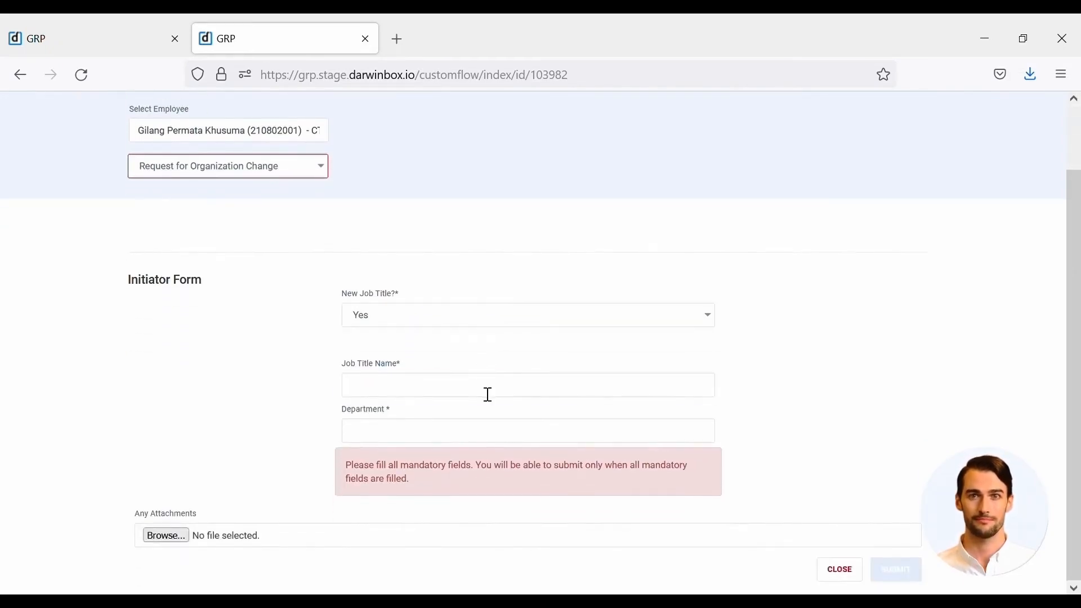
{"action": "left_click", "coordinate": [487, 394]}
{"action": "type", "text": "PPIC FLAT PRODUCT PSM & CRM SUPERVISOR"}
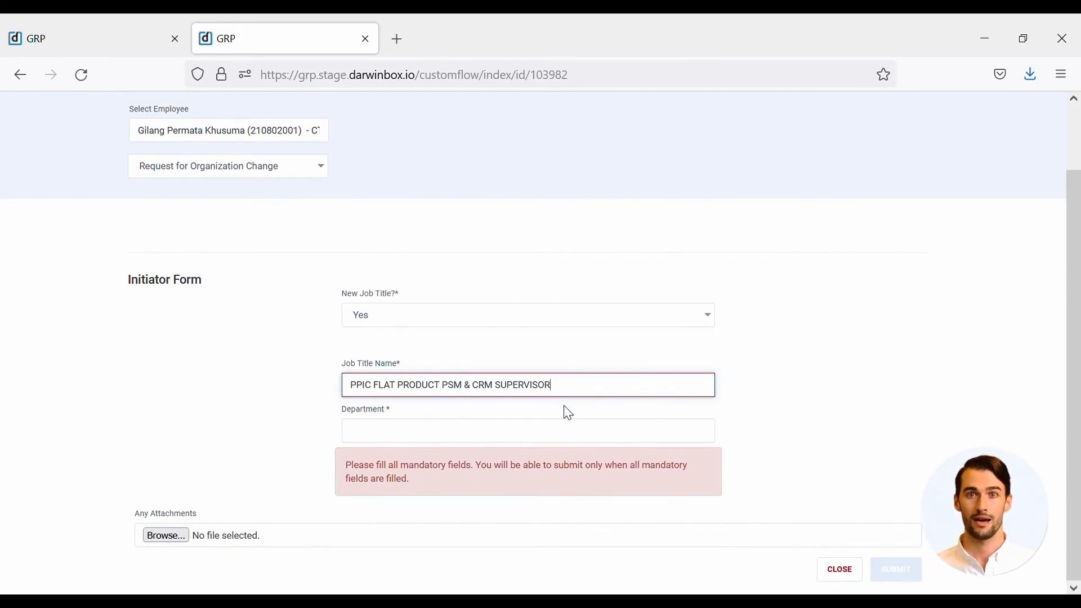
{"action": "left_click", "coordinate": [551, 442]}
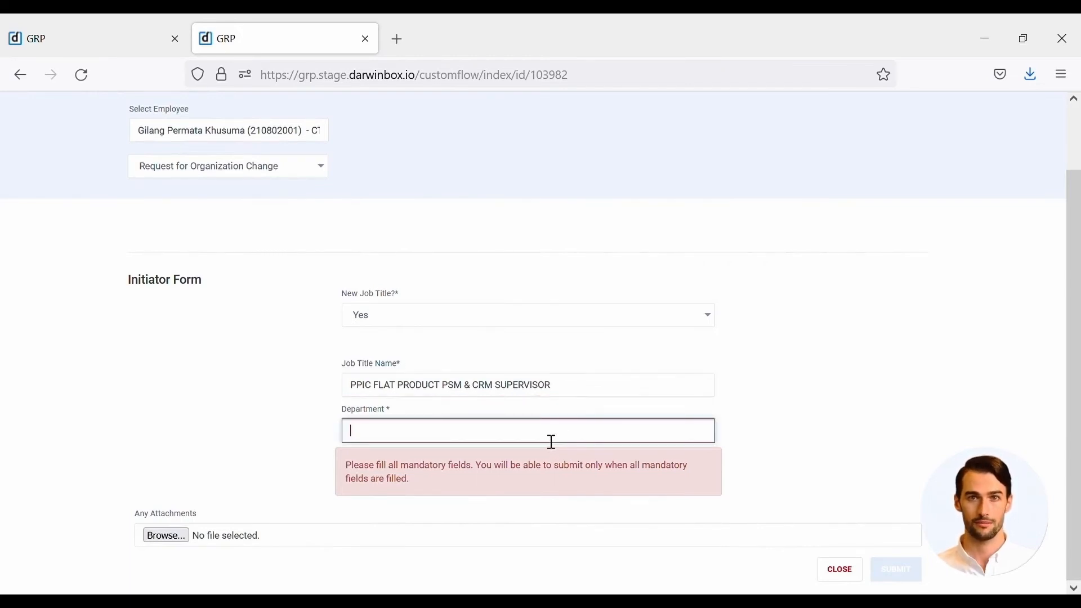
{"action": "type", "text": "pp"}
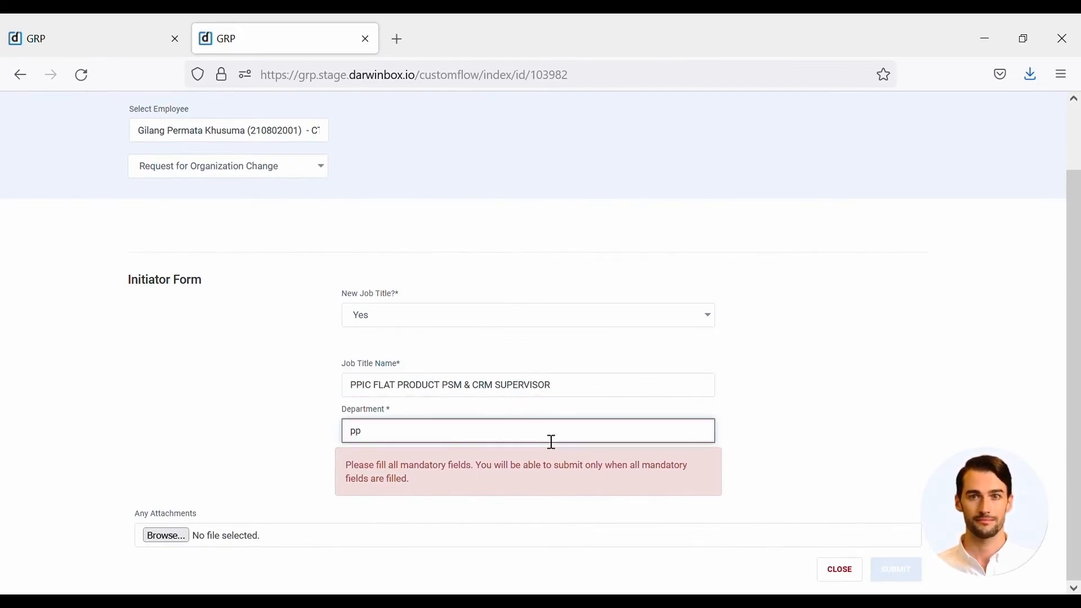
{"action": "left_click", "coordinate": [518, 454]}
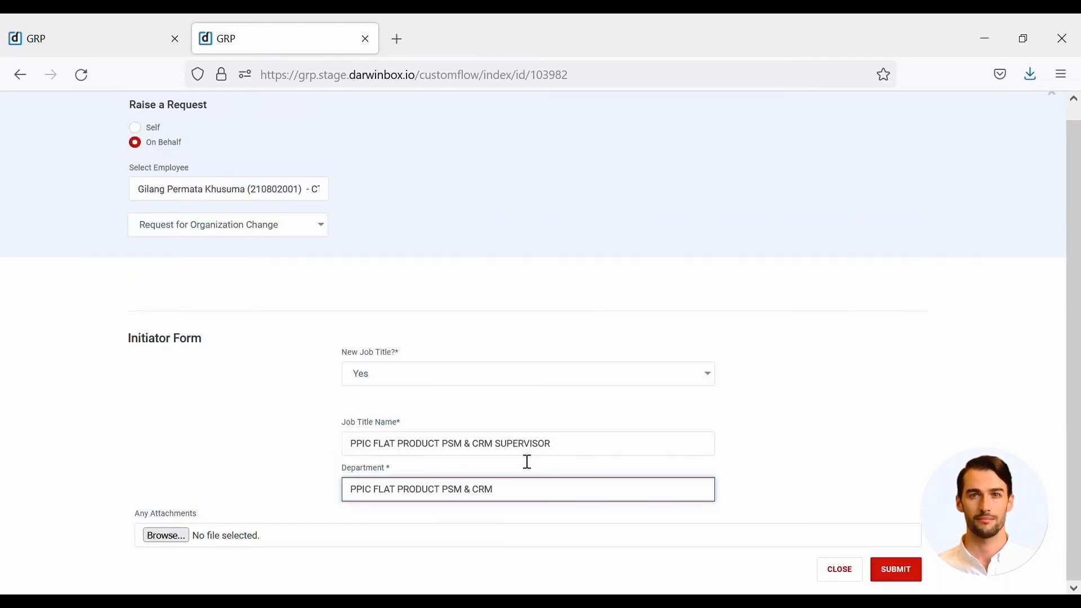
{"action": "left_click", "coordinate": [857, 497]}
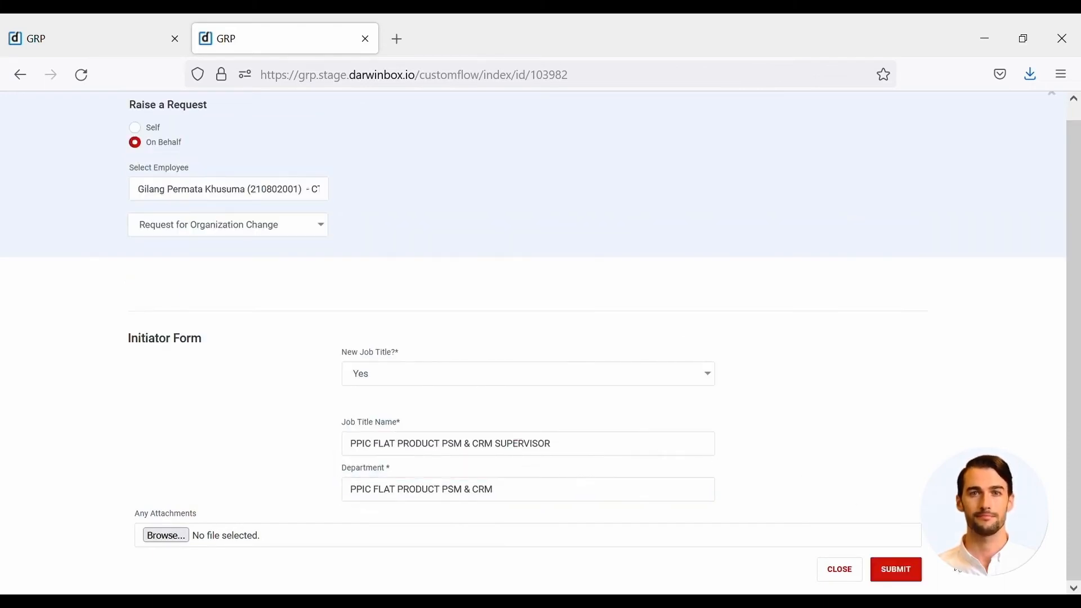
Submit the organization change request and sign in as the CTS-PPIC Manager with the employee ID and account password
{"action": "left_click", "coordinate": [914, 566]}
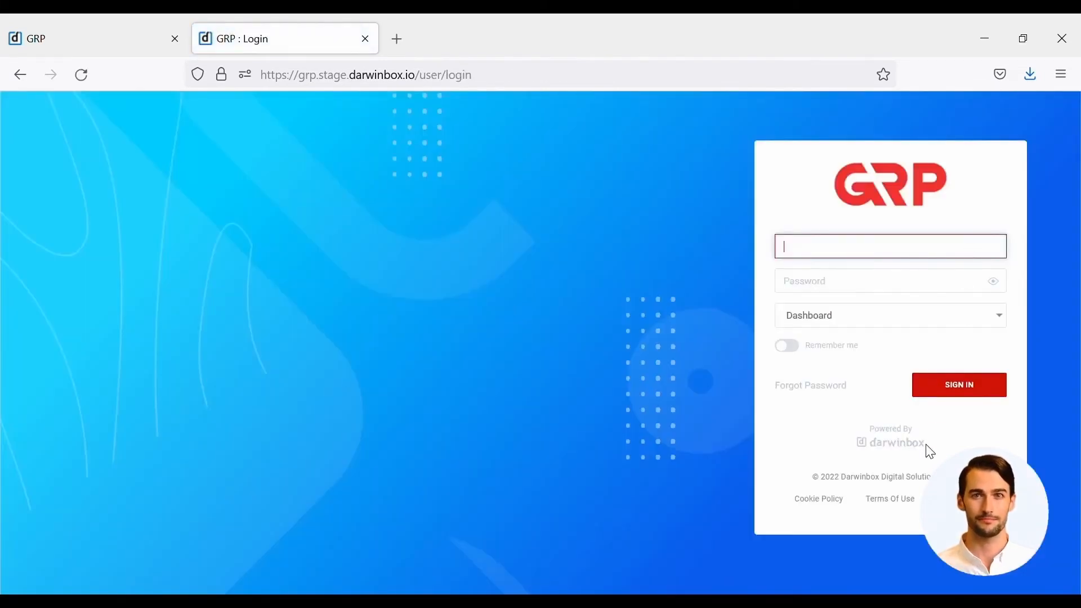
{"action": "type", "text": "210802001"}
{"action": "key", "text": "Tab"}
{"action": "type", "text": "*********"}
{"action": "left_click", "coordinate": [955, 387]}
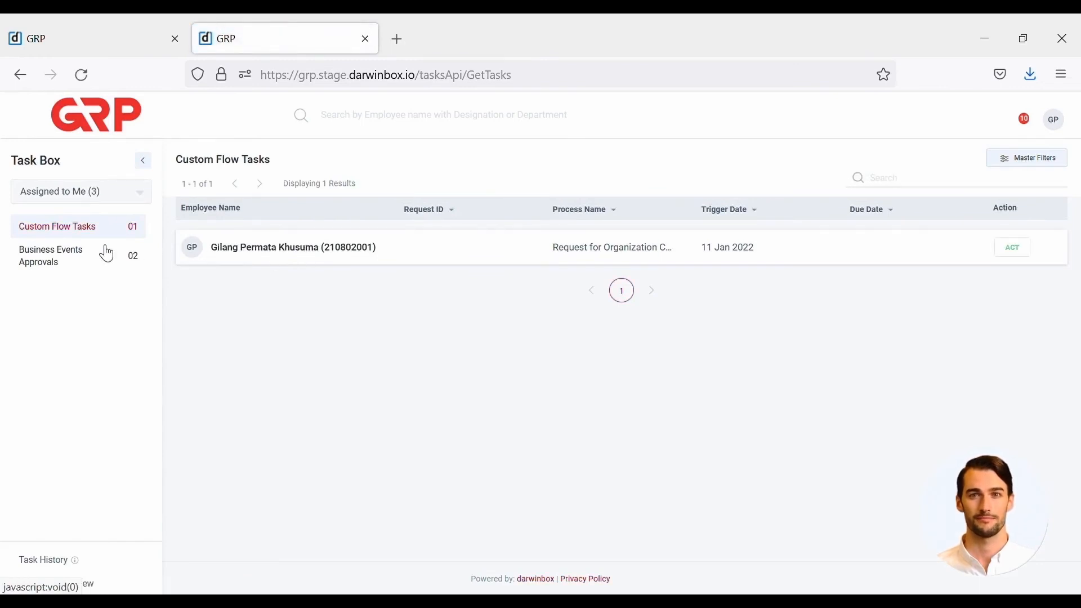
Open the organization change request from Business Events Approvals, view its details and open the Employee Himself approver form
{"action": "left_click", "coordinate": [97, 267]}
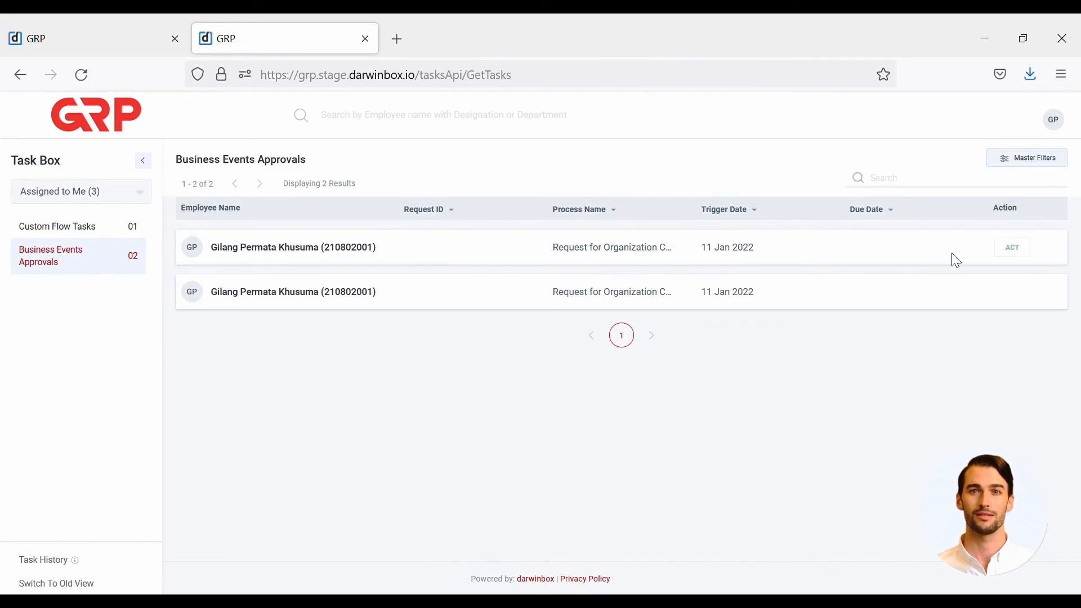
{"action": "left_click", "coordinate": [1000, 249]}
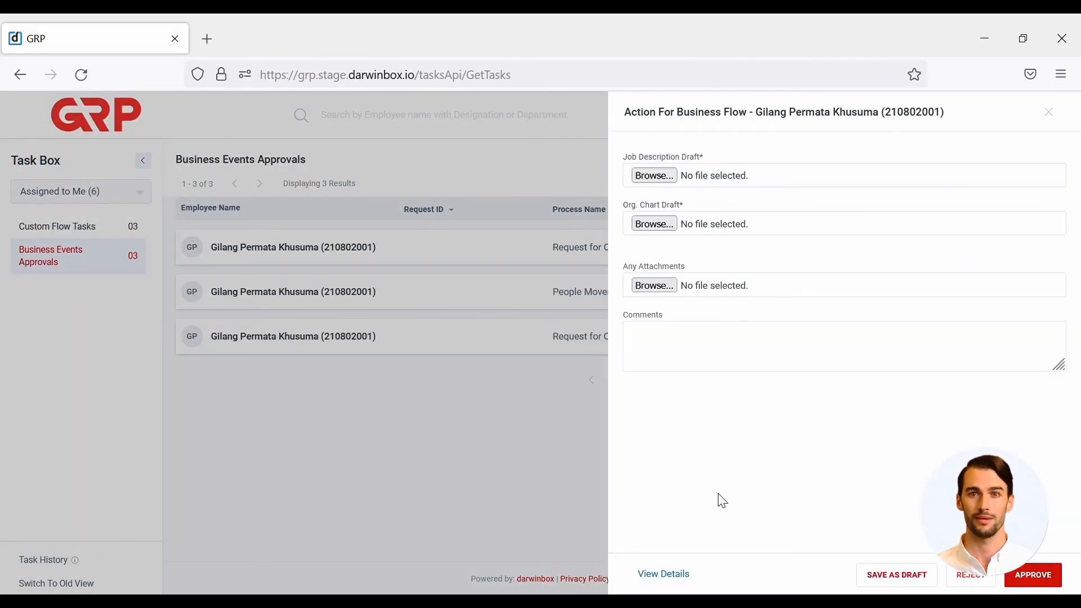
{"action": "left_click", "coordinate": [664, 576]}
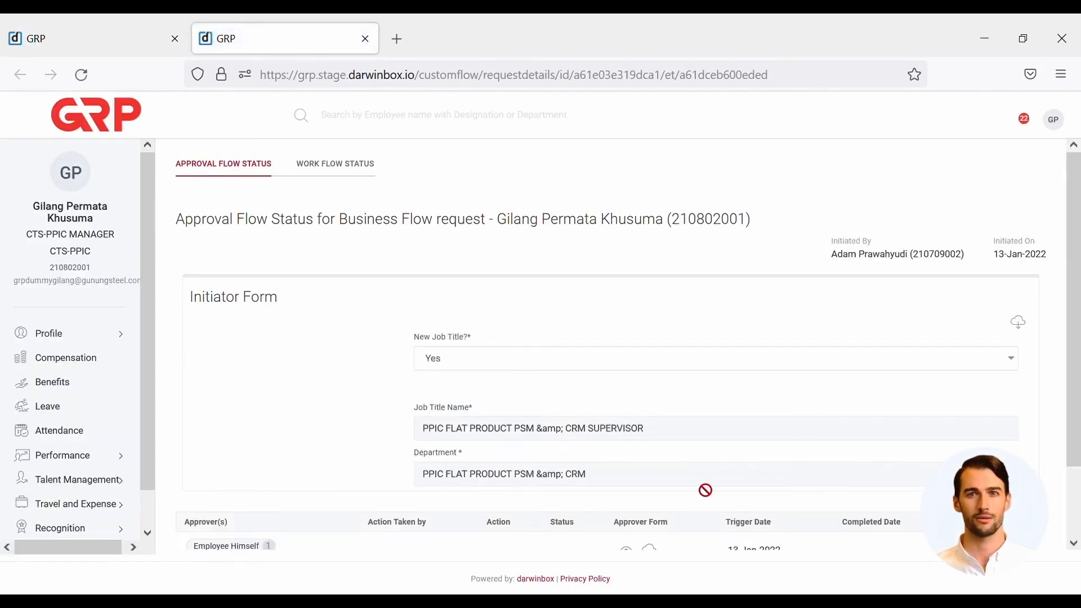
{"action": "scroll", "coordinate": [705, 490], "scroll_direction": "down", "scroll_amount": 2}
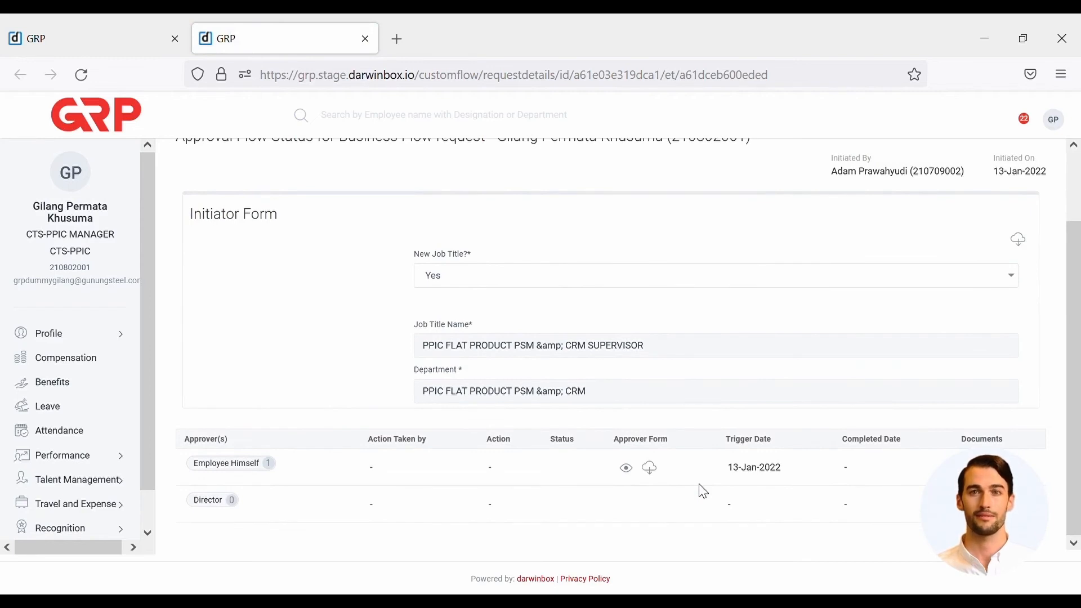
{"action": "left_click", "coordinate": [627, 469]}
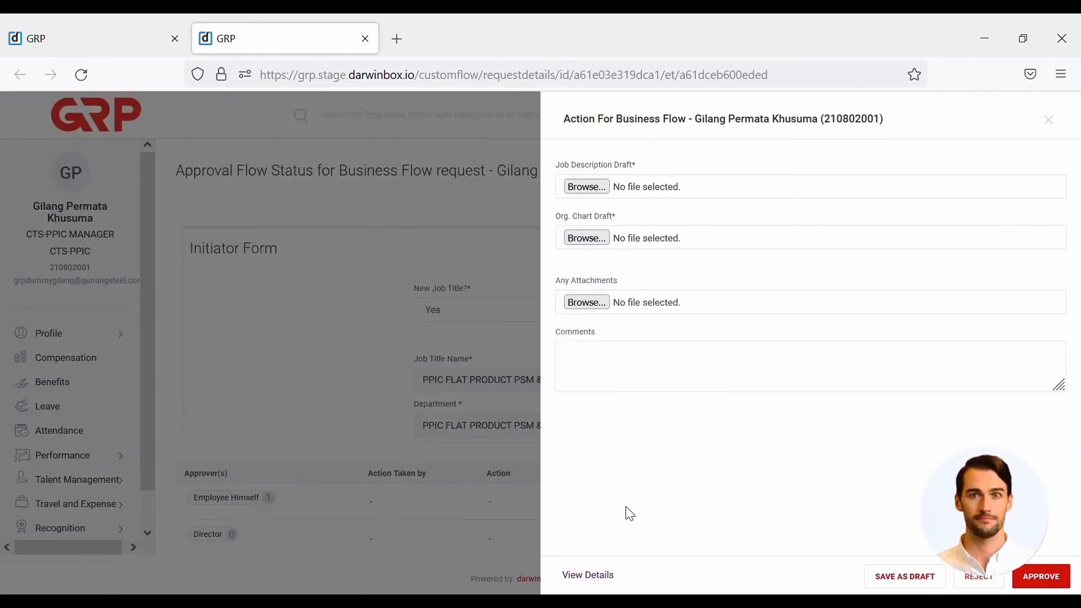
Attach "Job Description.docx.pdf" as Job Description Draft and "ORG CHART.pdf" as Org. Chart Draft, and approve the request
{"action": "left_click", "coordinate": [586, 187]}
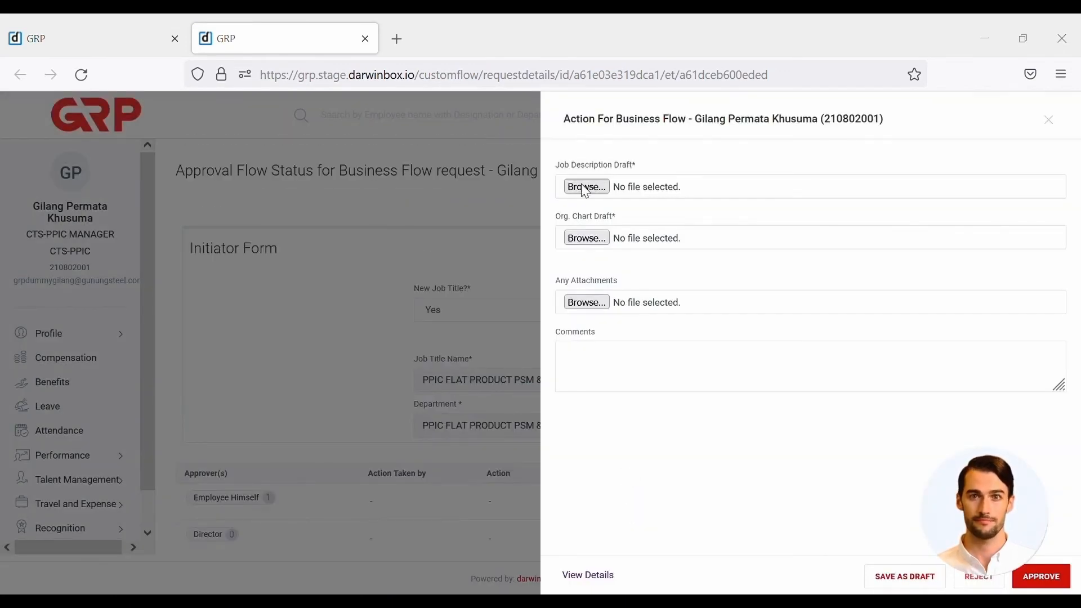
{"action": "double_click", "coordinate": [330, 161]}
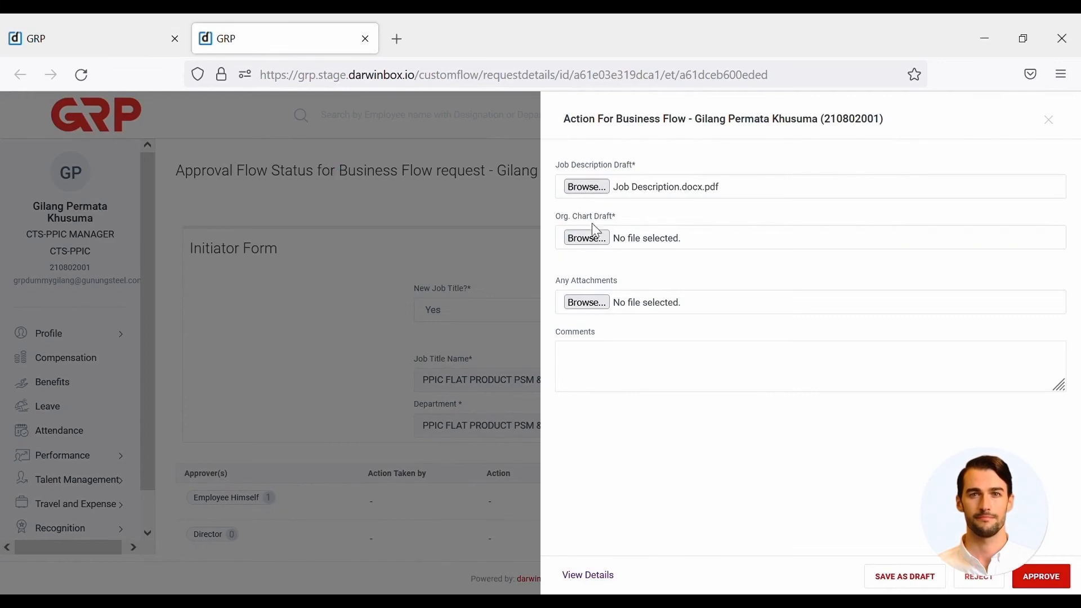
{"action": "double_click", "coordinate": [293, 181]}
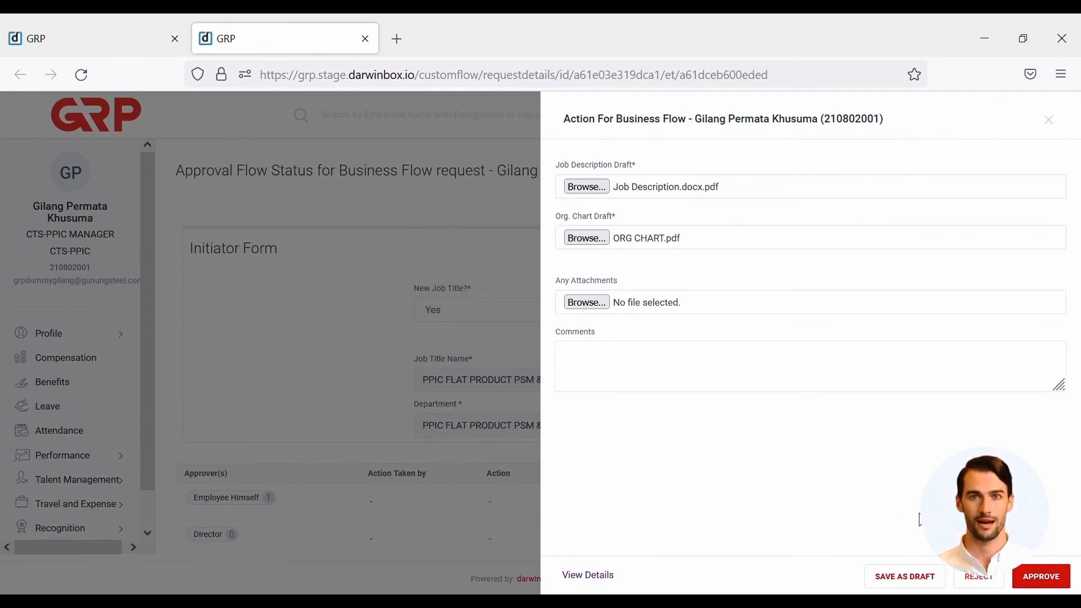
{"action": "left_click", "coordinate": [1044, 580]}
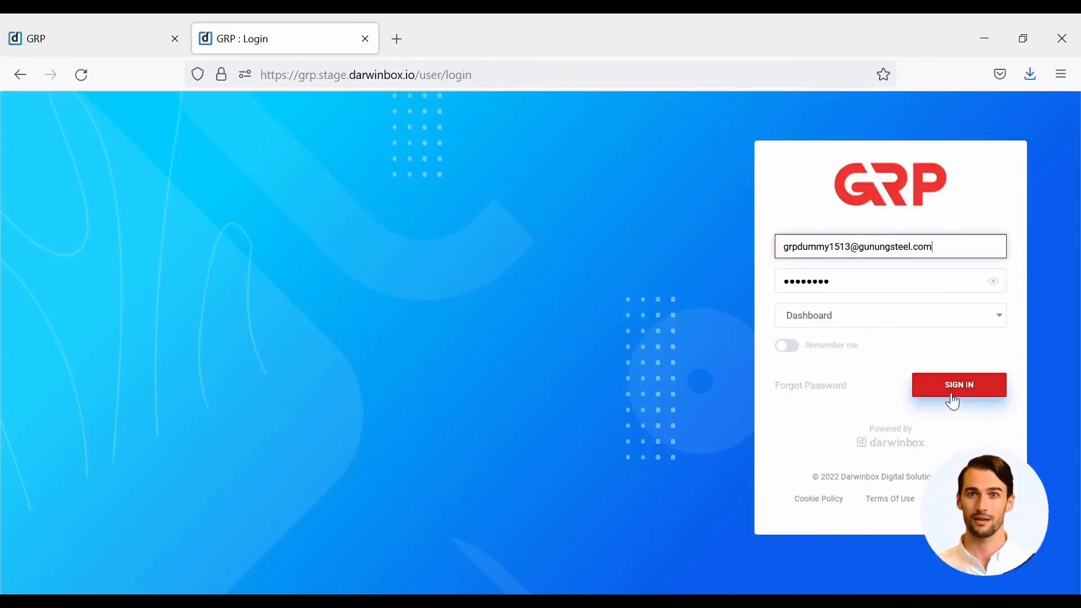
{"action": "left_click", "coordinate": [953, 385]}
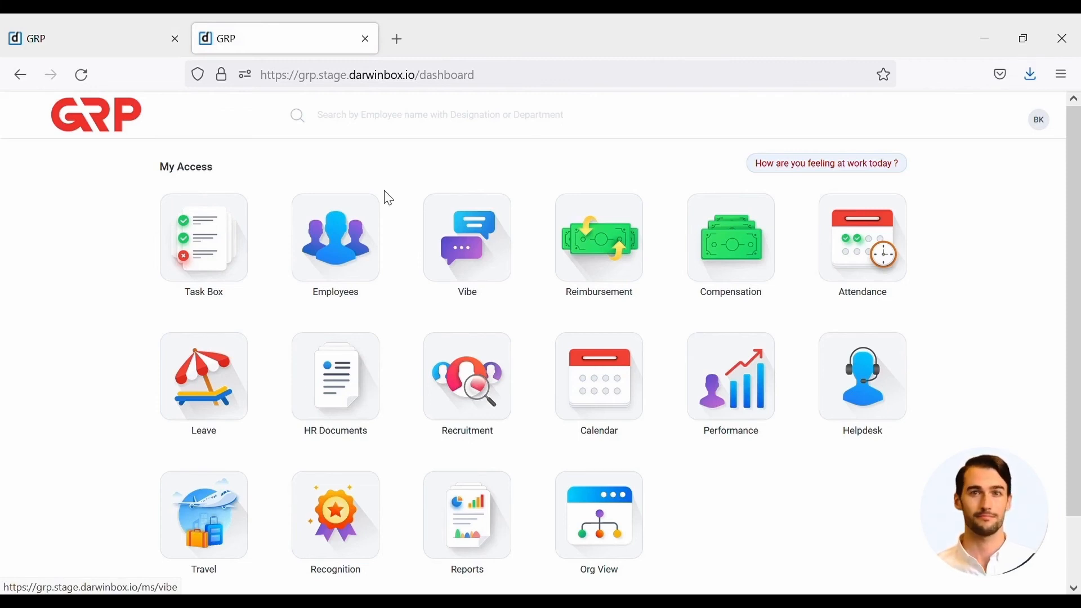
{"action": "left_click", "coordinate": [220, 233]}
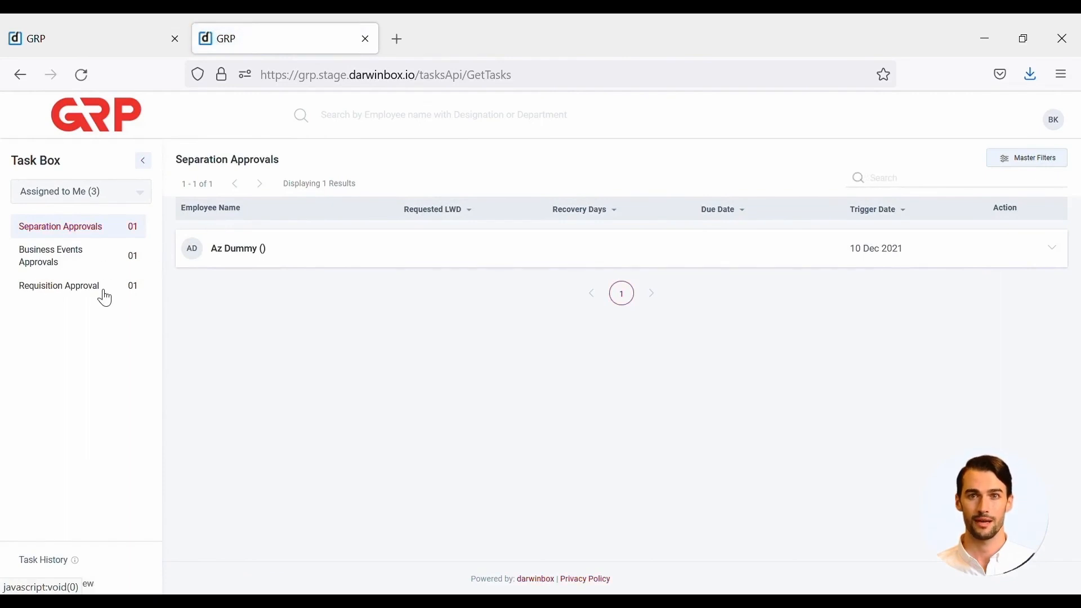
{"action": "left_click", "coordinate": [107, 258]}
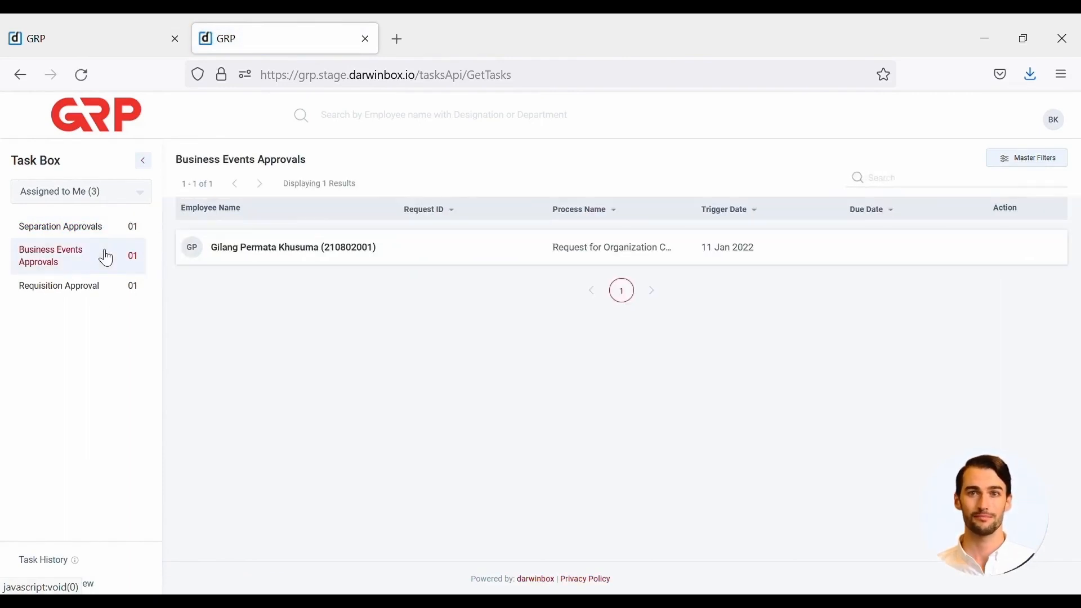
{"action": "mouse_move", "coordinate": [808, 246]}
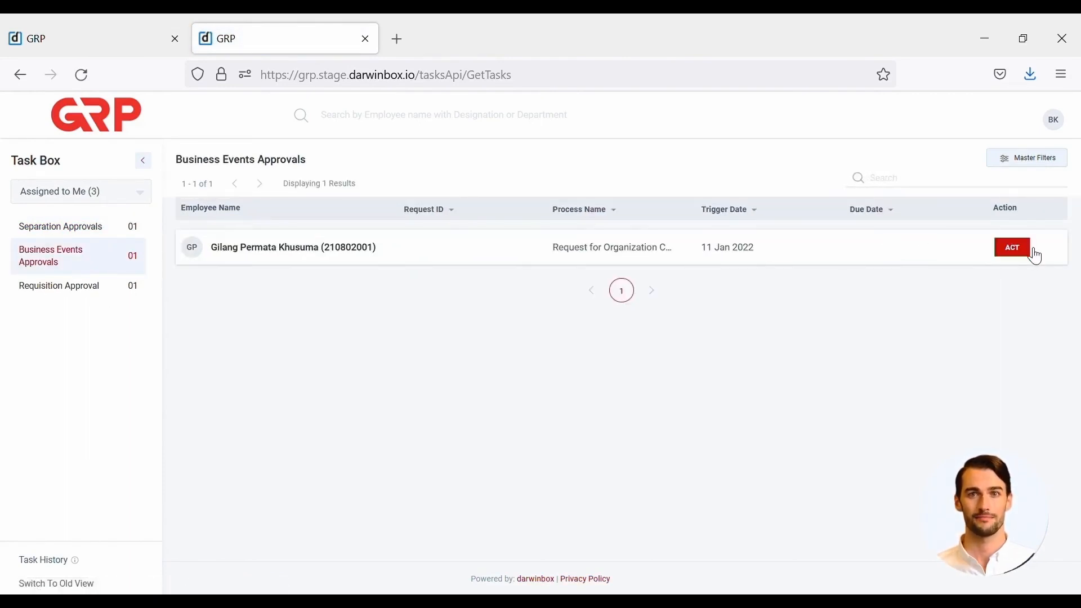
{"action": "left_click", "coordinate": [1030, 253]}
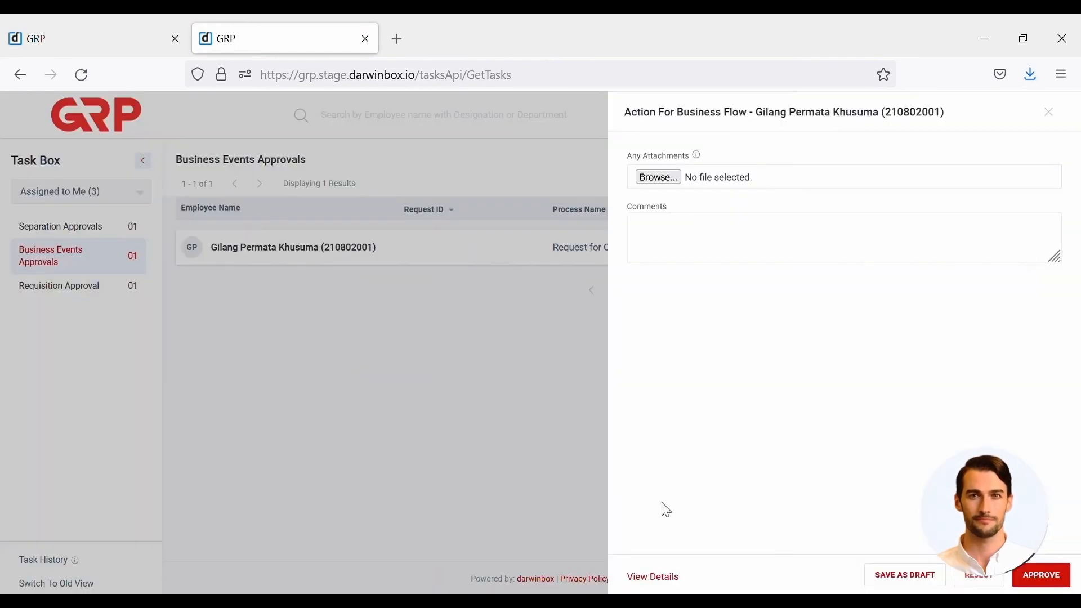
View the request details and download the job description and org chart drafts from the Employee Himself approver form
{"action": "left_click", "coordinate": [655, 578]}
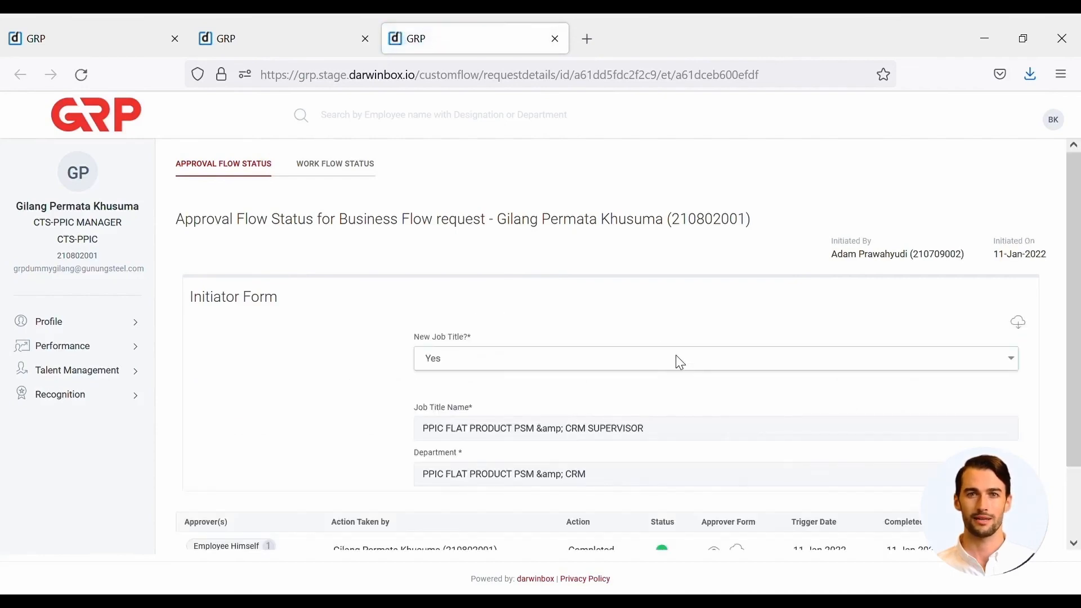
{"action": "scroll", "coordinate": [680, 362], "scroll_direction": "down", "scroll_amount": 3}
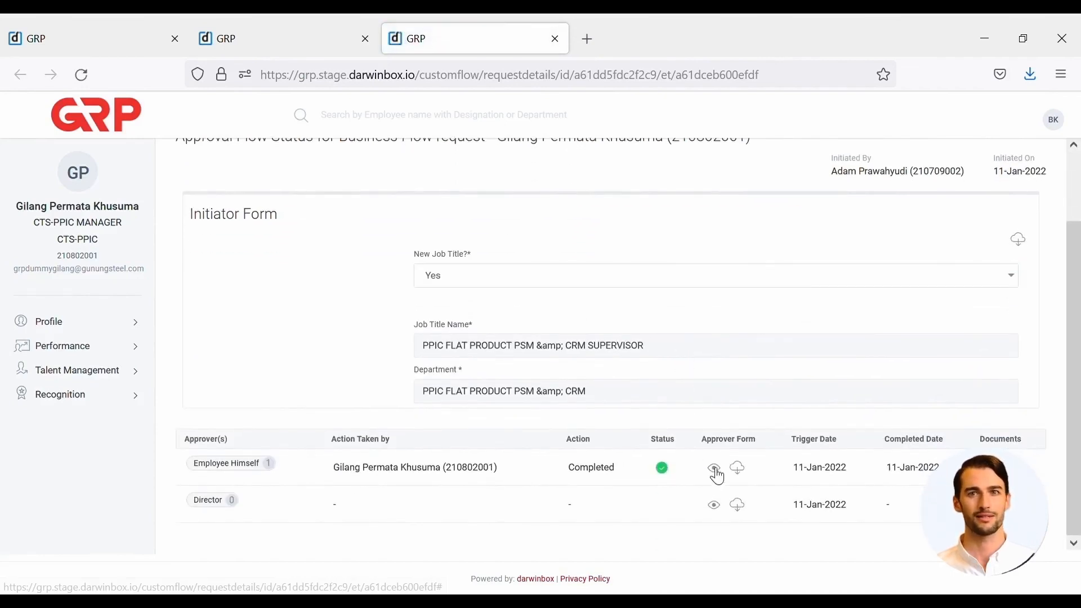
{"action": "left_click", "coordinate": [713, 468]}
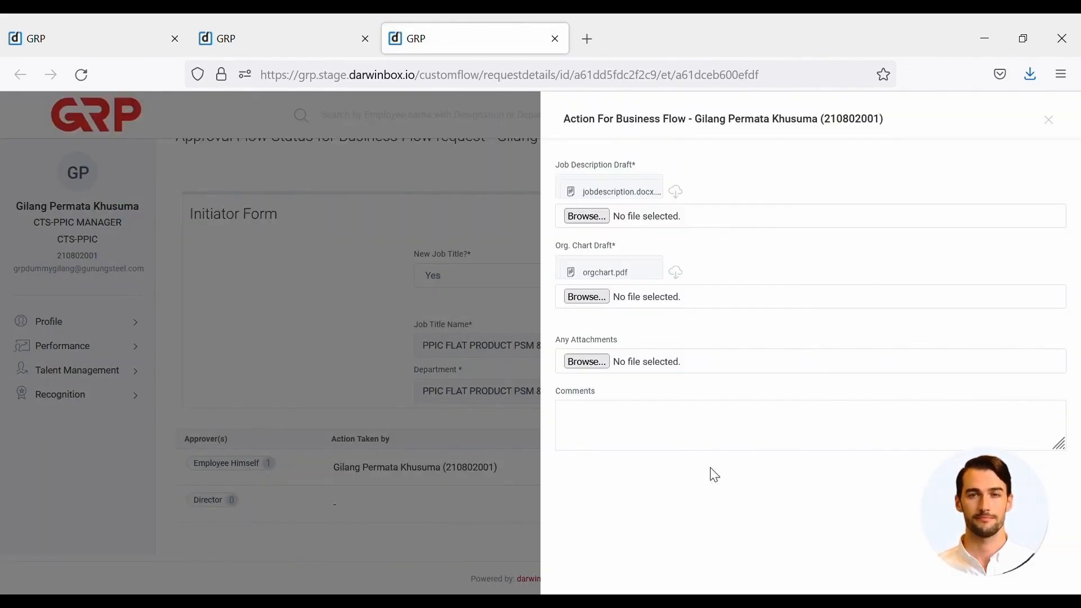
{"action": "left_click", "coordinate": [683, 201]}
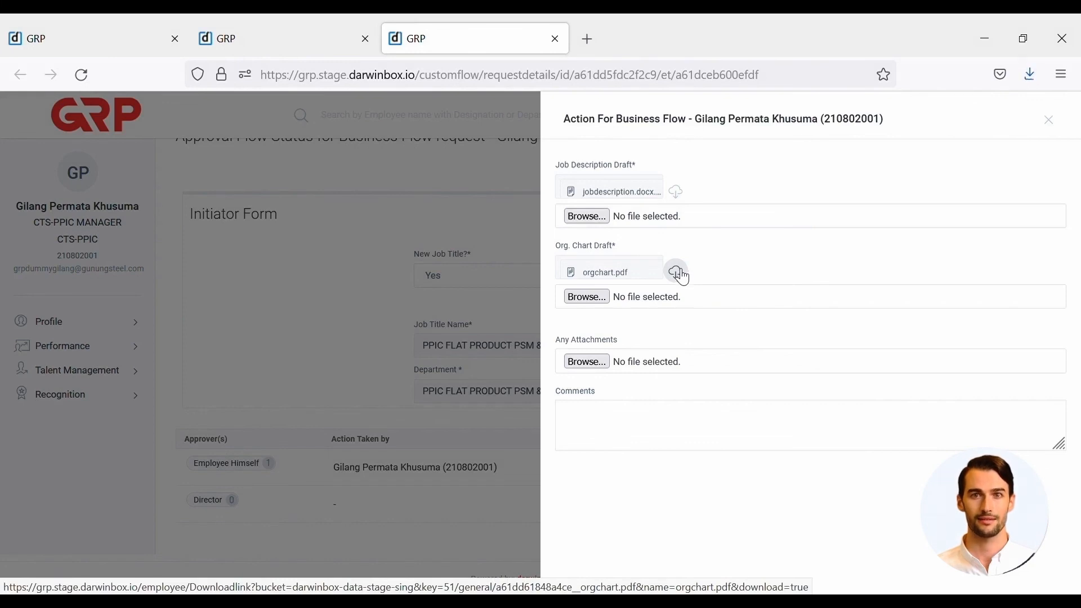
{"action": "left_click", "coordinate": [684, 276]}
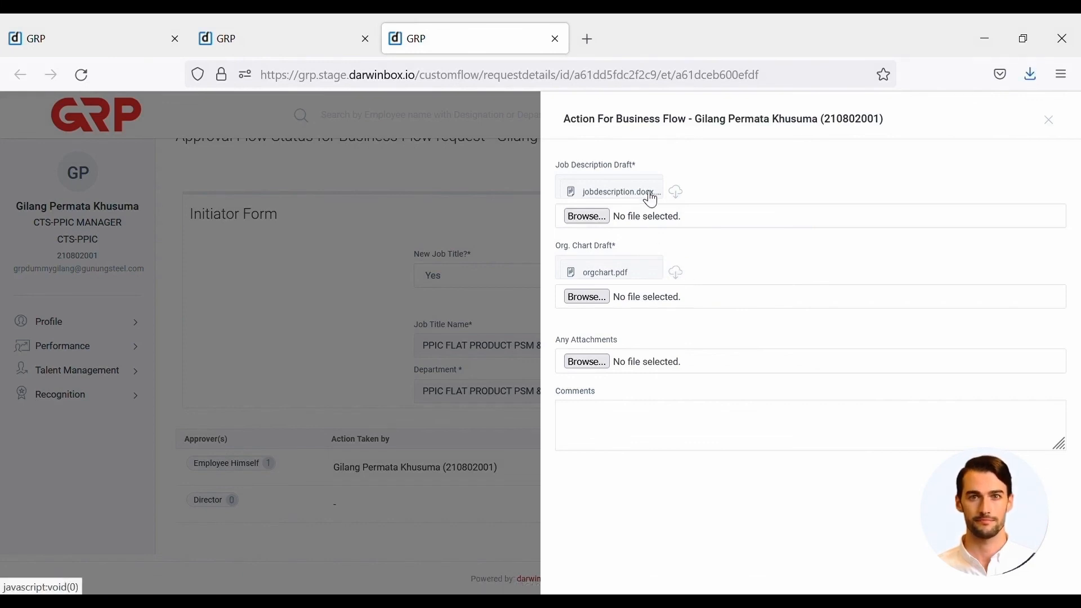
Preview the job description draft and approve the request through the Director's approver form
{"action": "left_click", "coordinate": [650, 197]}
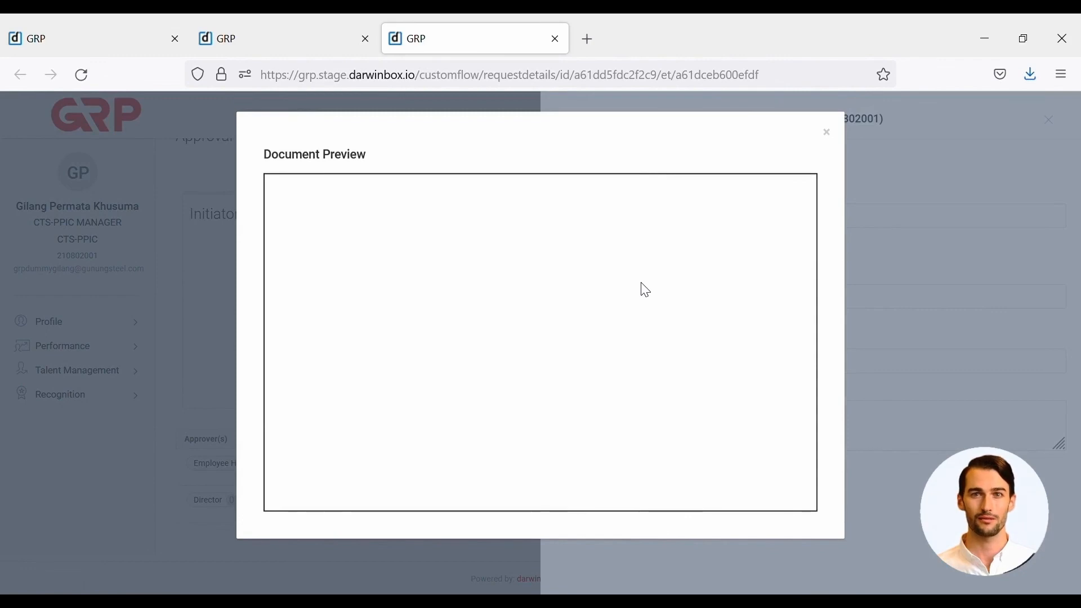
{"action": "key", "text": "Escape"}
{"action": "left_click", "coordinate": [711, 509]}
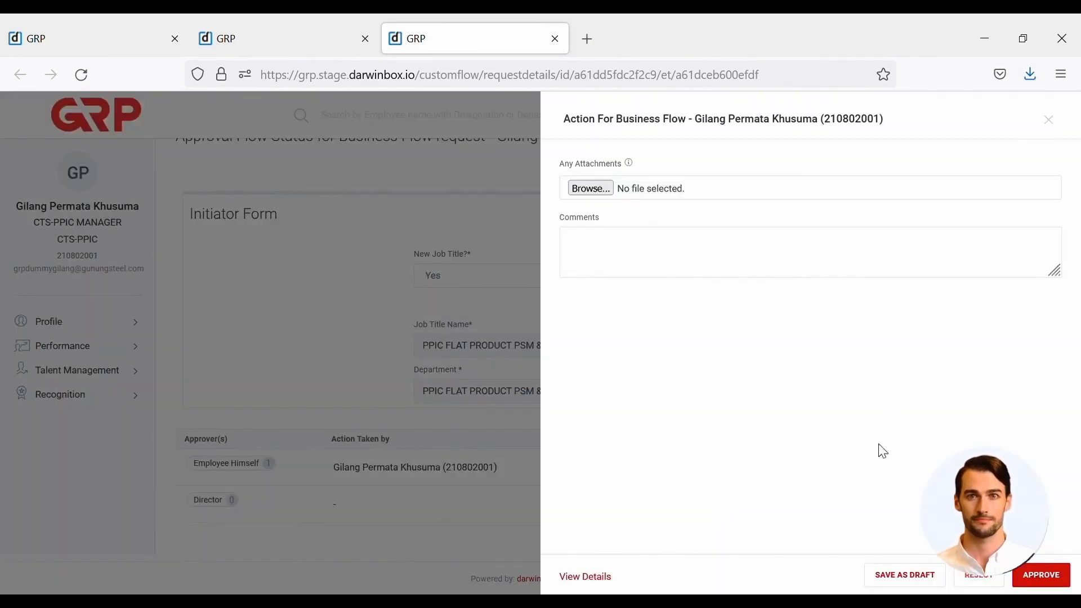
{"action": "left_click", "coordinate": [1044, 577]}
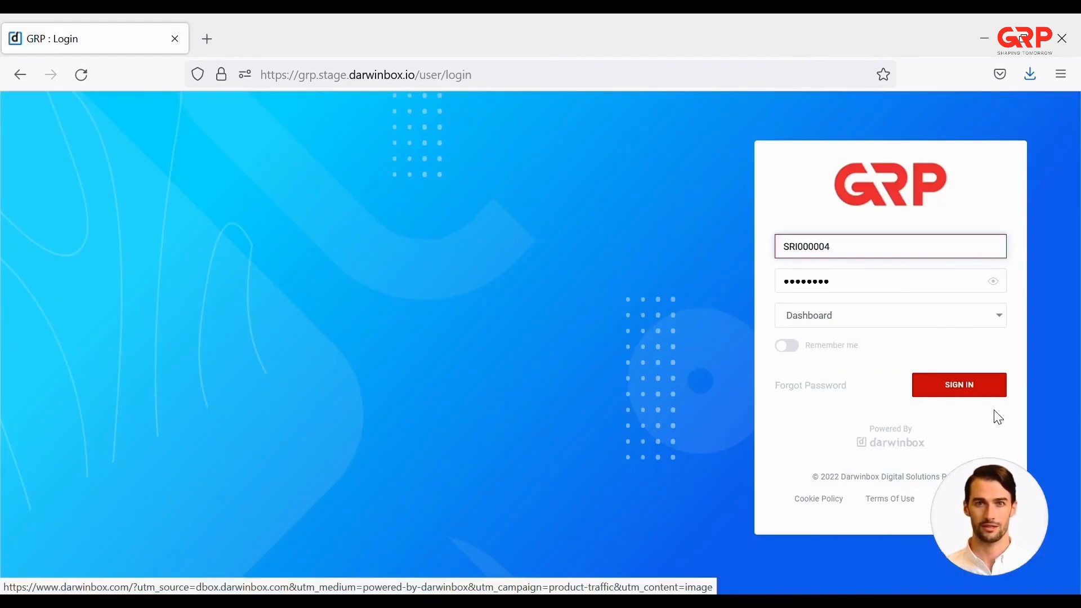
Sign in with the job analysis reviewer's account and open the first organization change request for action in Custom Flow Tasks
{"action": "left_click", "coordinate": [979, 387]}
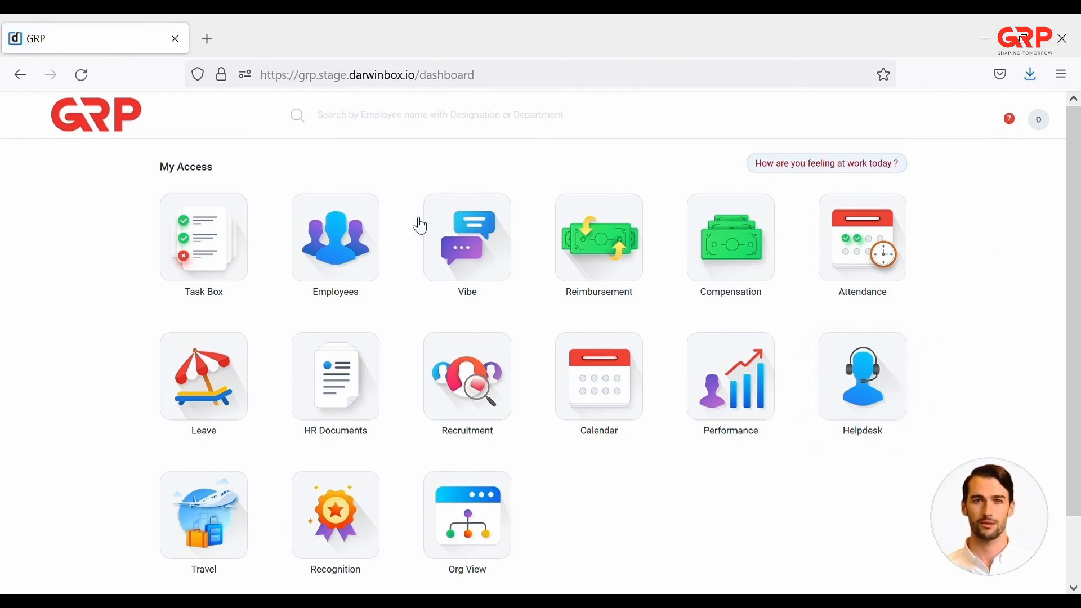
{"action": "left_click", "coordinate": [235, 238]}
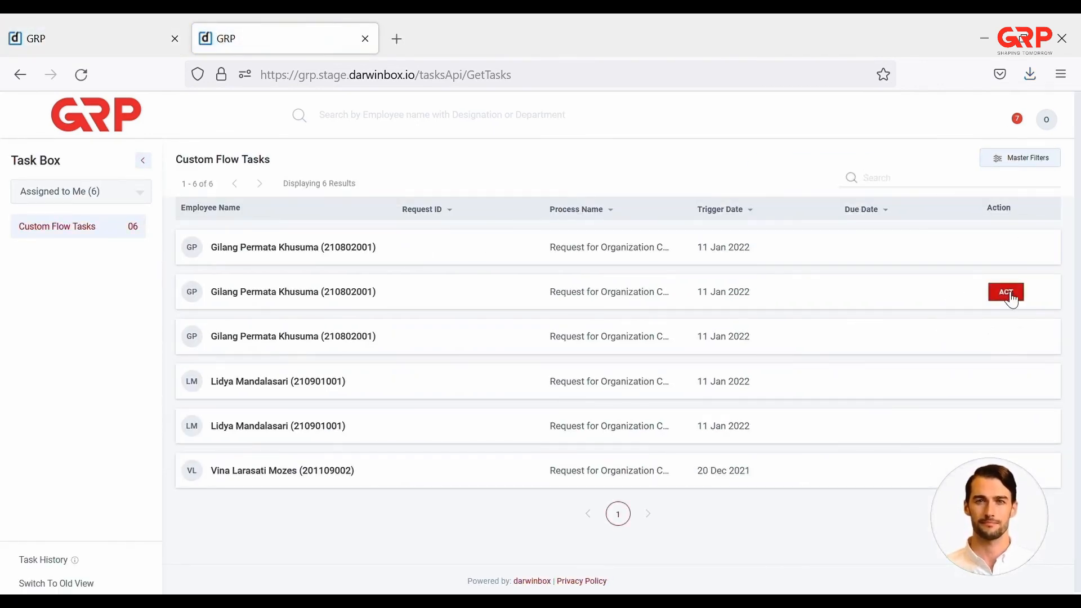
{"action": "left_click", "coordinate": [1015, 248]}
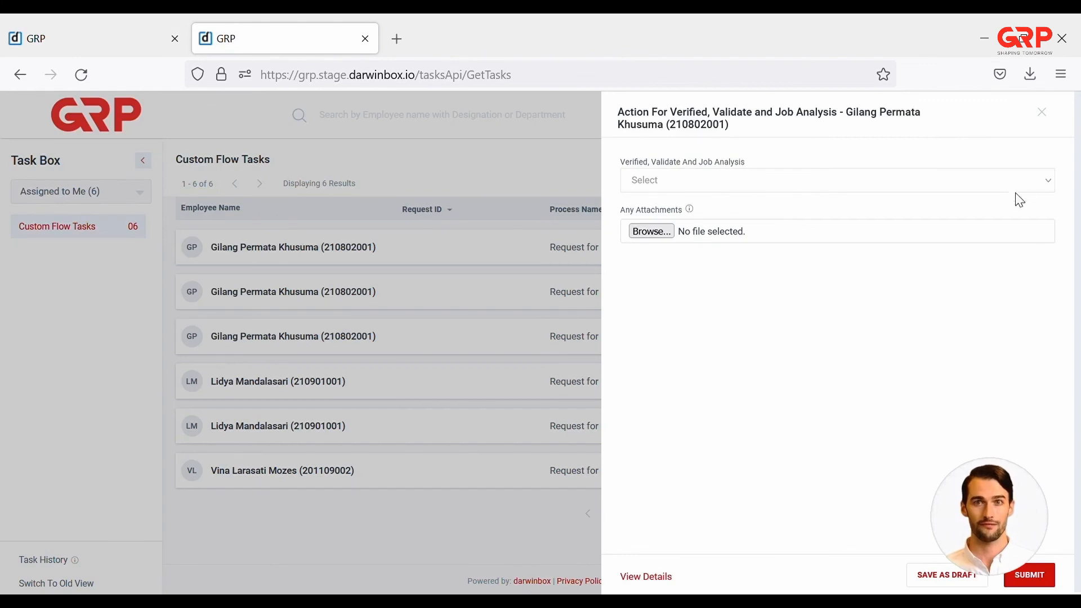
Set Verified, Validate And Job Analysis to Done and submit the task
{"action": "left_click", "coordinate": [1024, 185]}
{"action": "left_click", "coordinate": [985, 228]}
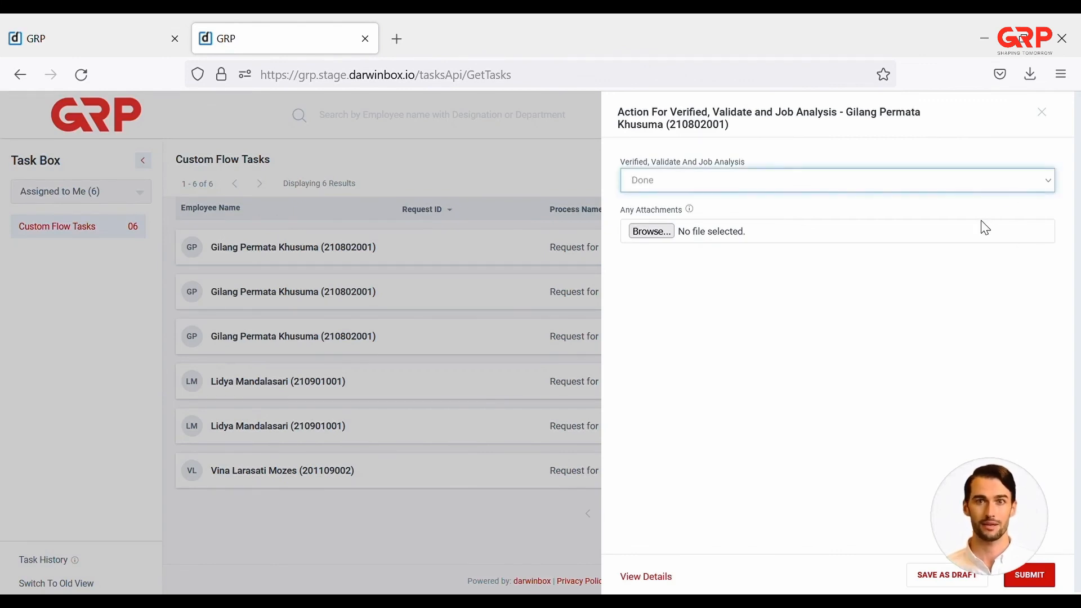
{"action": "left_click", "coordinate": [1027, 574]}
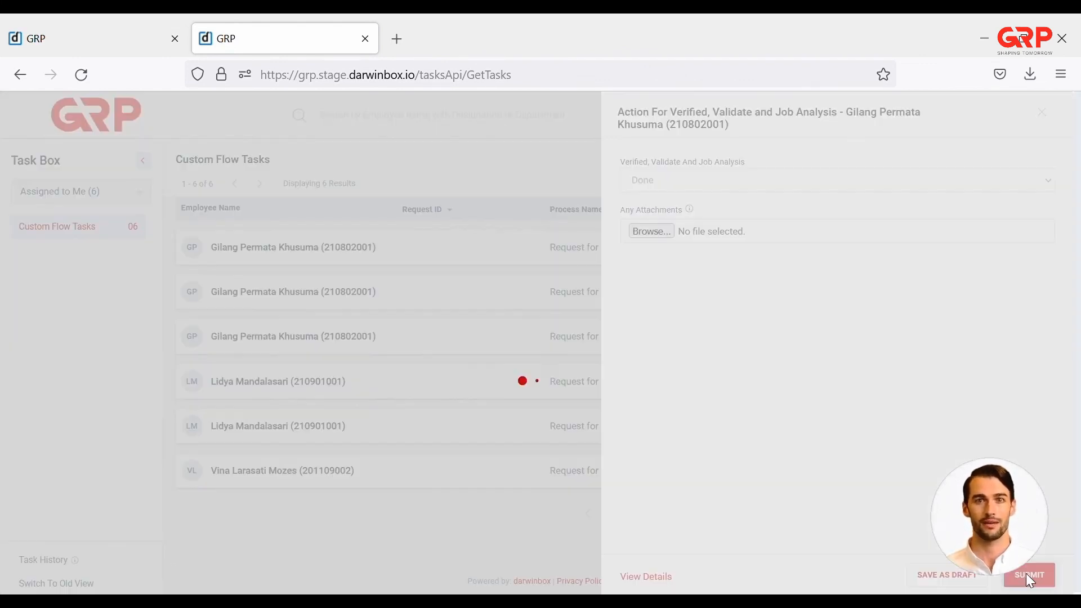